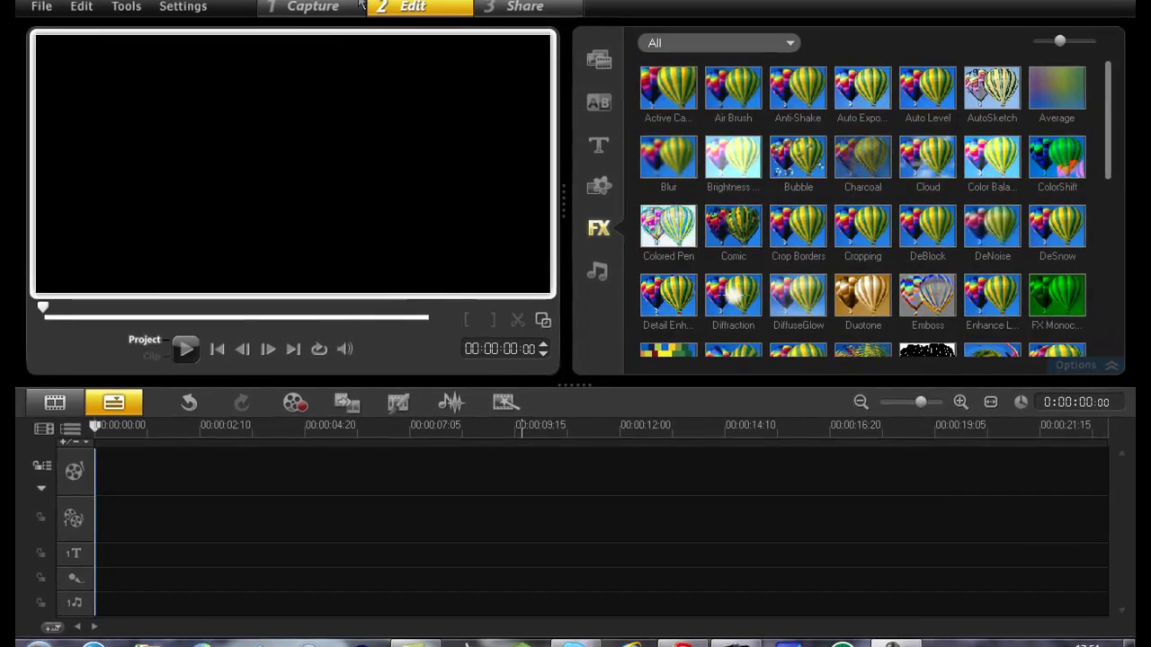
Switch to Capture and back to Edit to show the Video library and empty timeline.
click(361, 7)
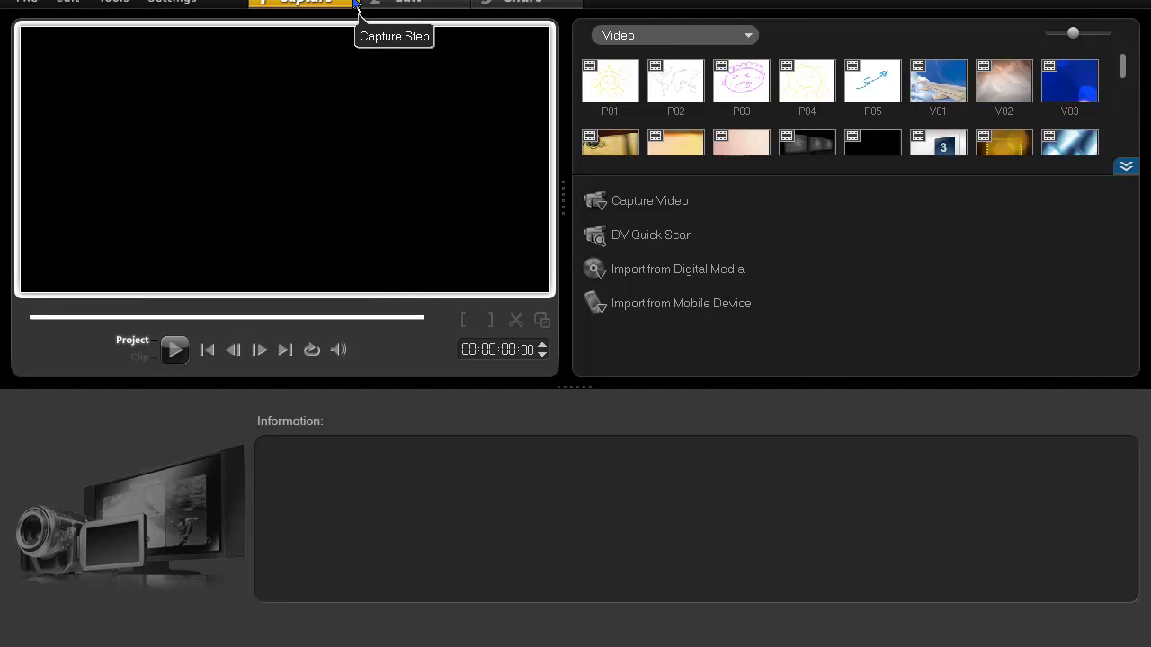
click(418, 7)
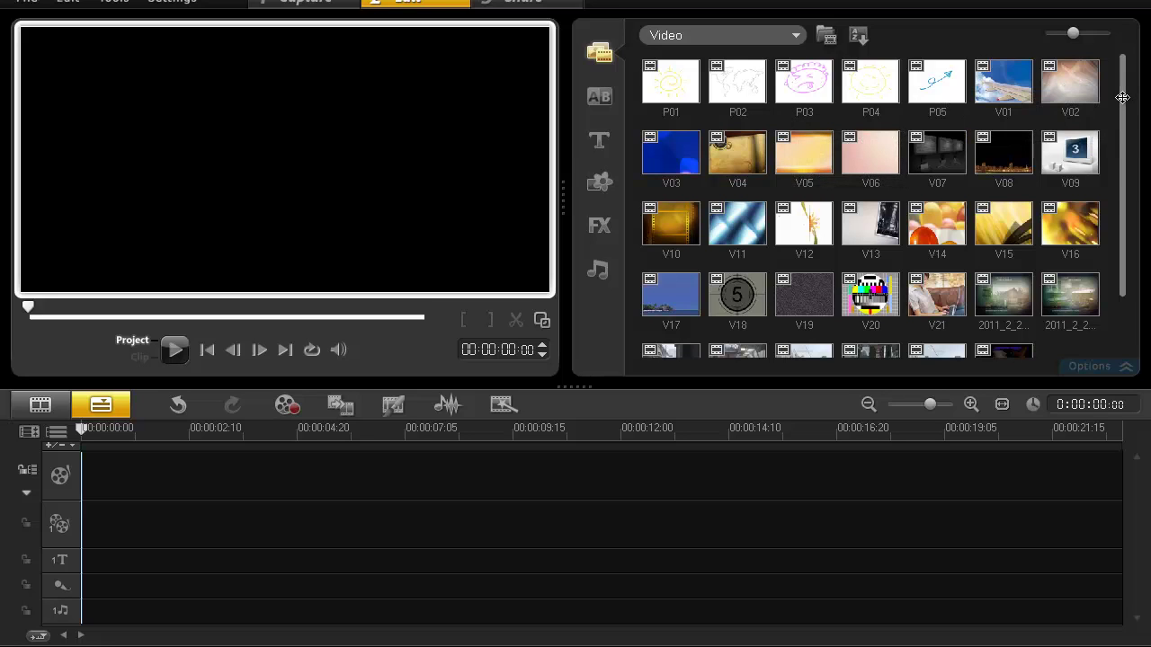
Preview several gameplay clips in the Video library and browse the File and Edit menus.
drag(1122, 107, 1122, 158)
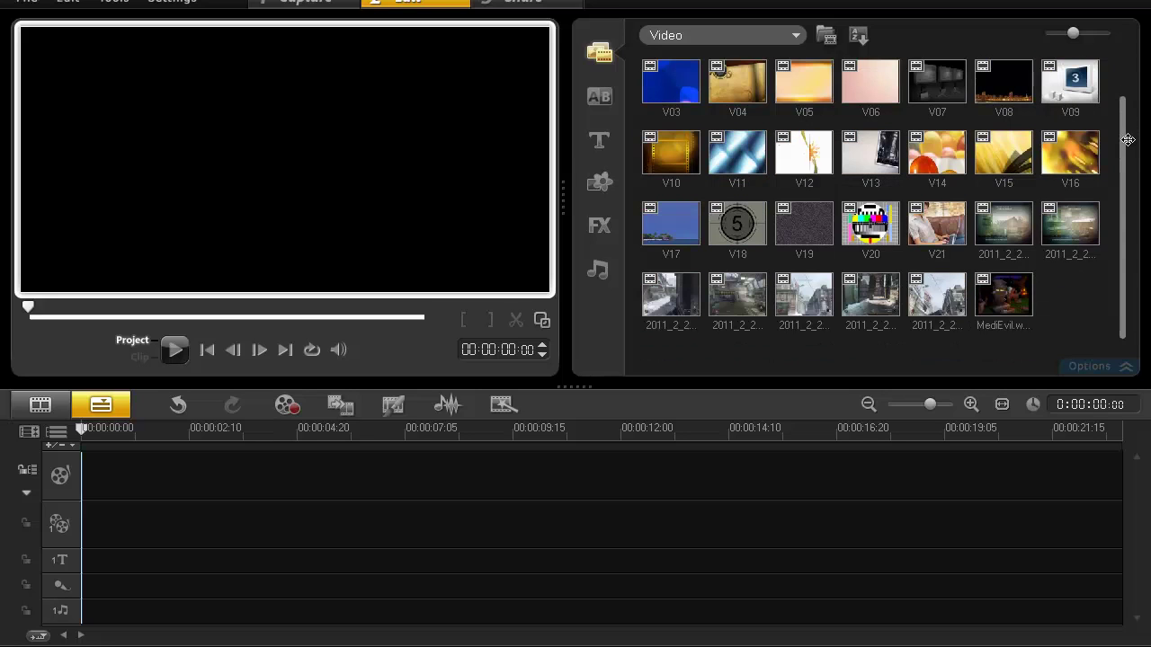
click(945, 297)
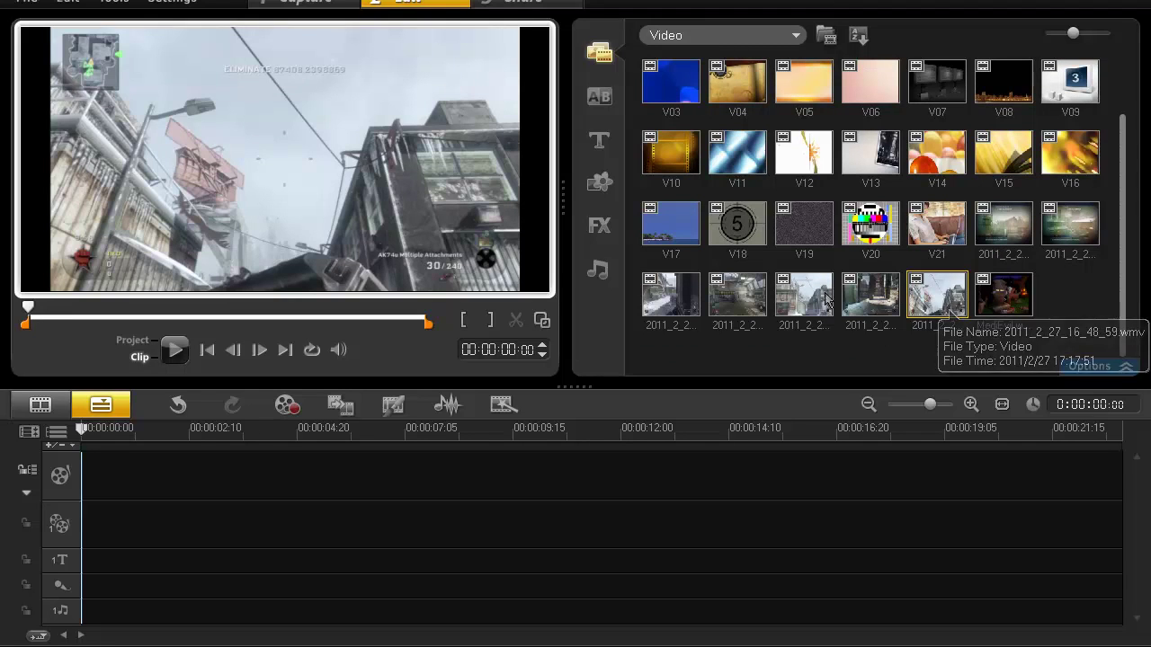
click(726, 308)
click(670, 310)
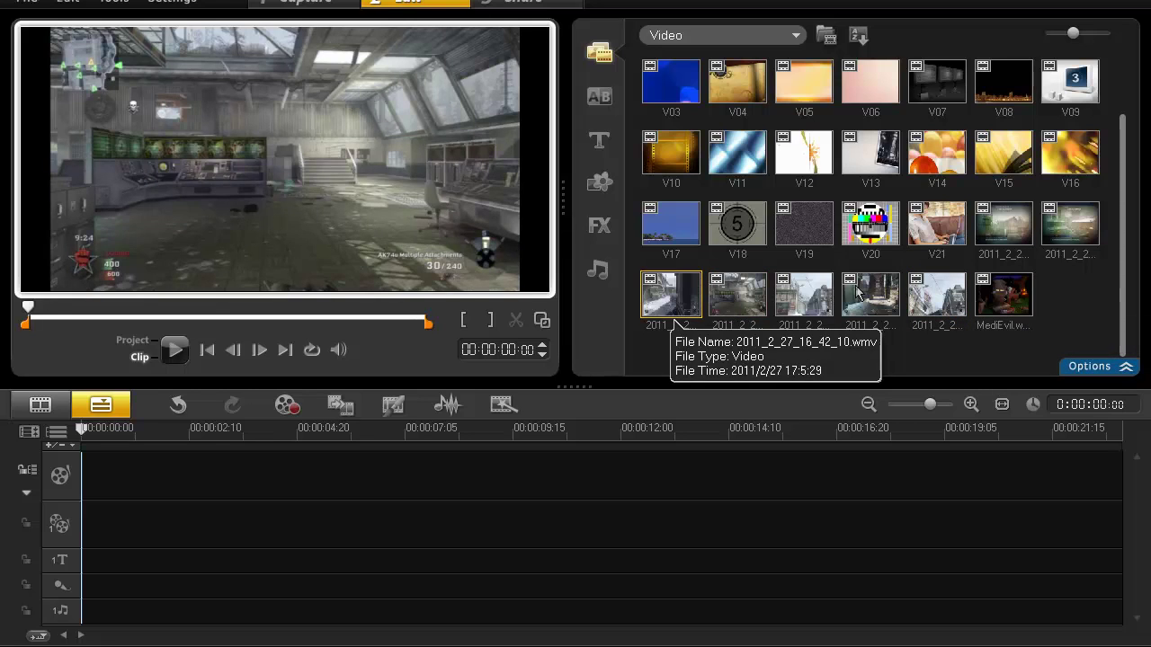
click(932, 288)
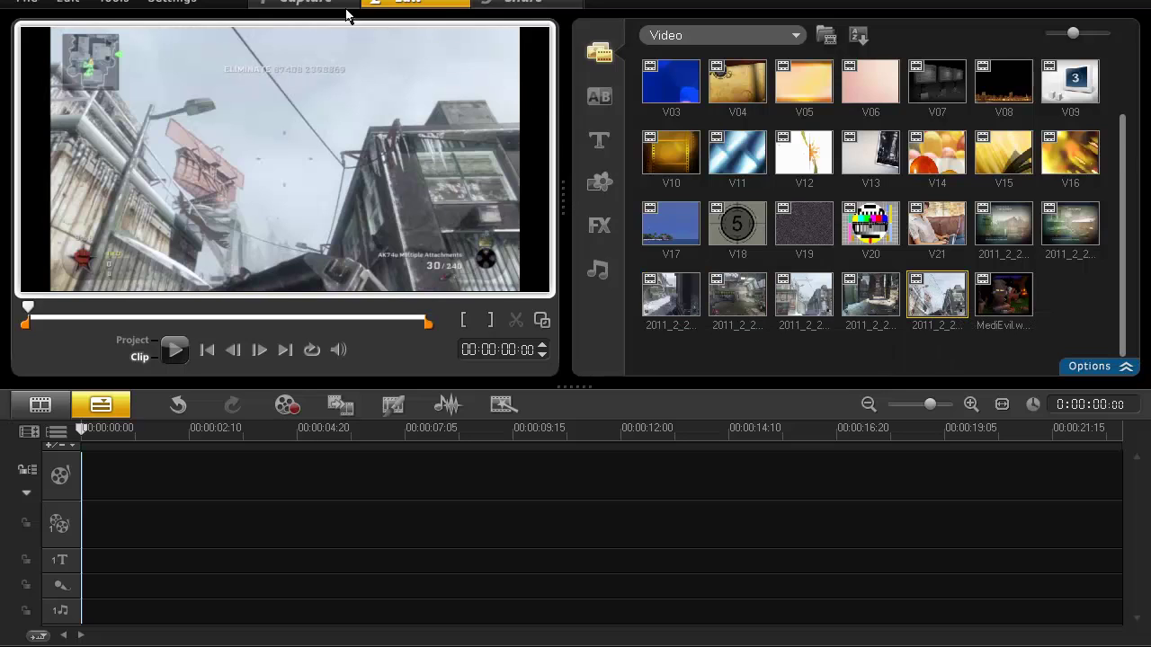
click(27, 2)
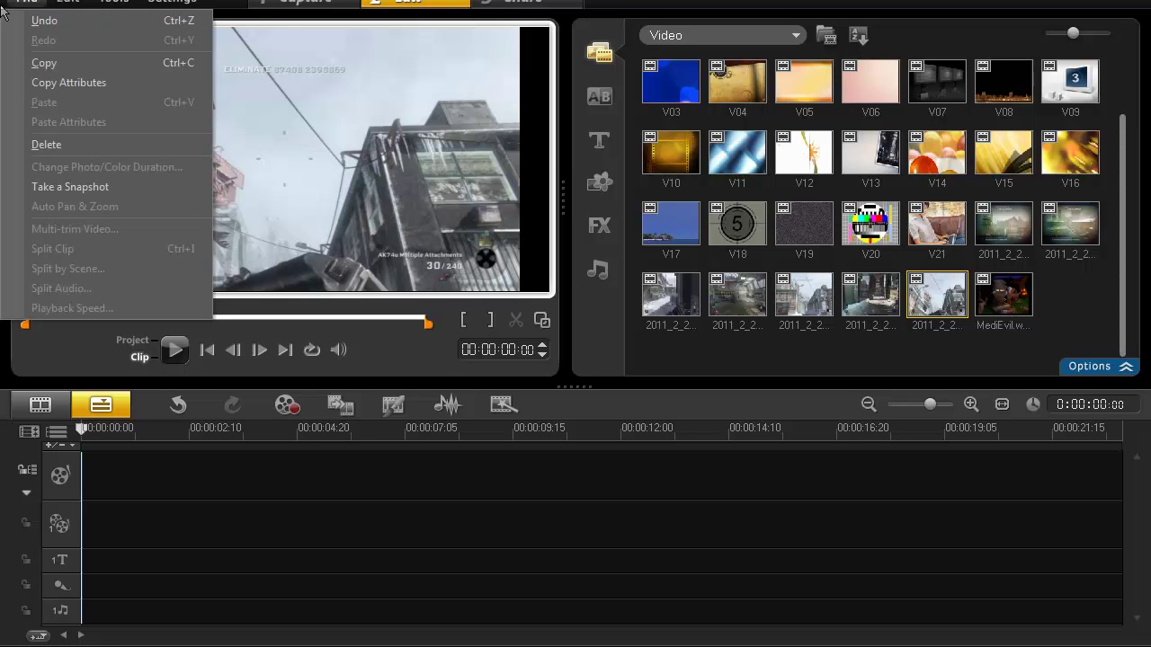
click(575, 134)
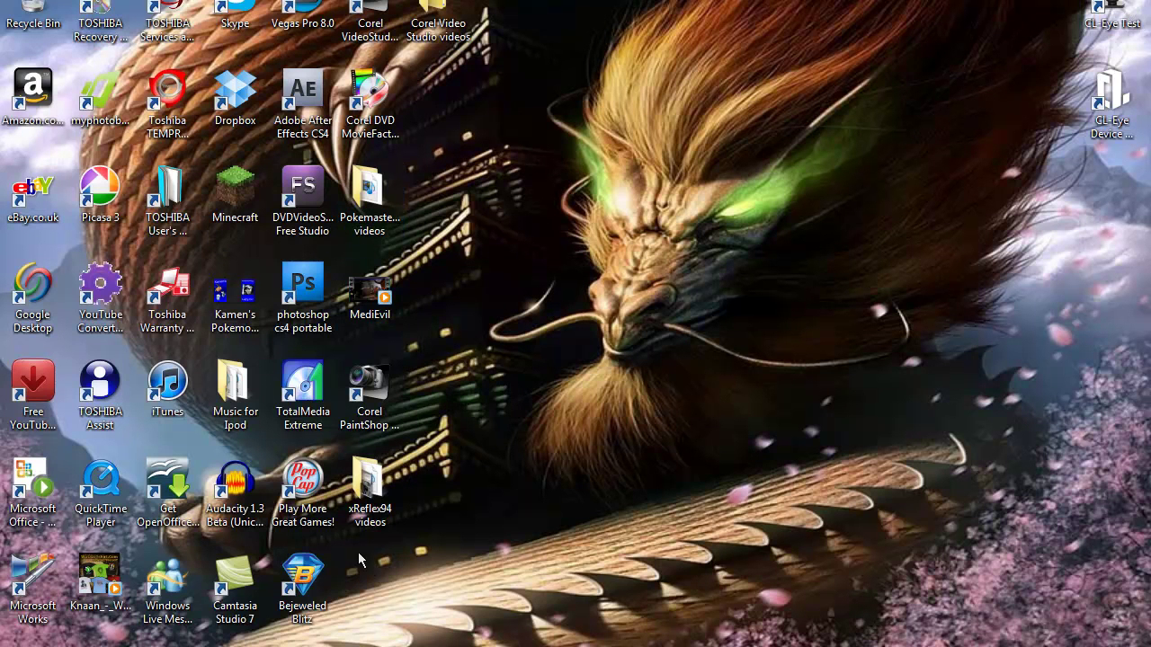
Add the 'Luck or Skill' MP4 from the xReflex94 Videos folder to the Video library.
double_click(385, 503)
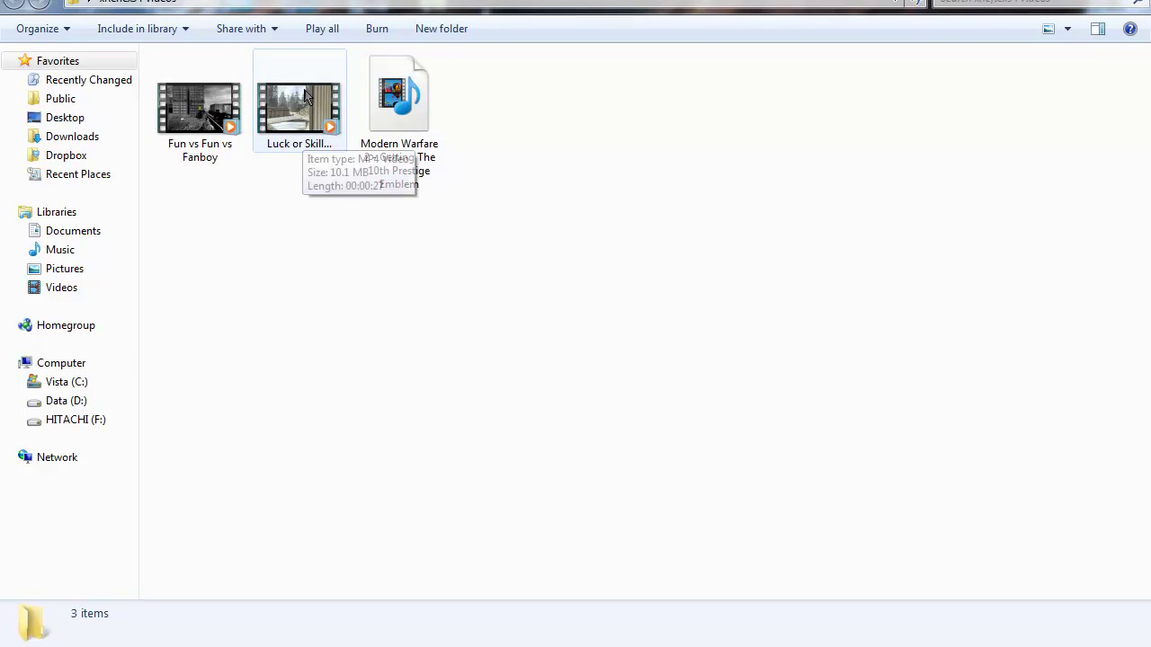
click(330, 138)
drag(297, 121, 1058, 291)
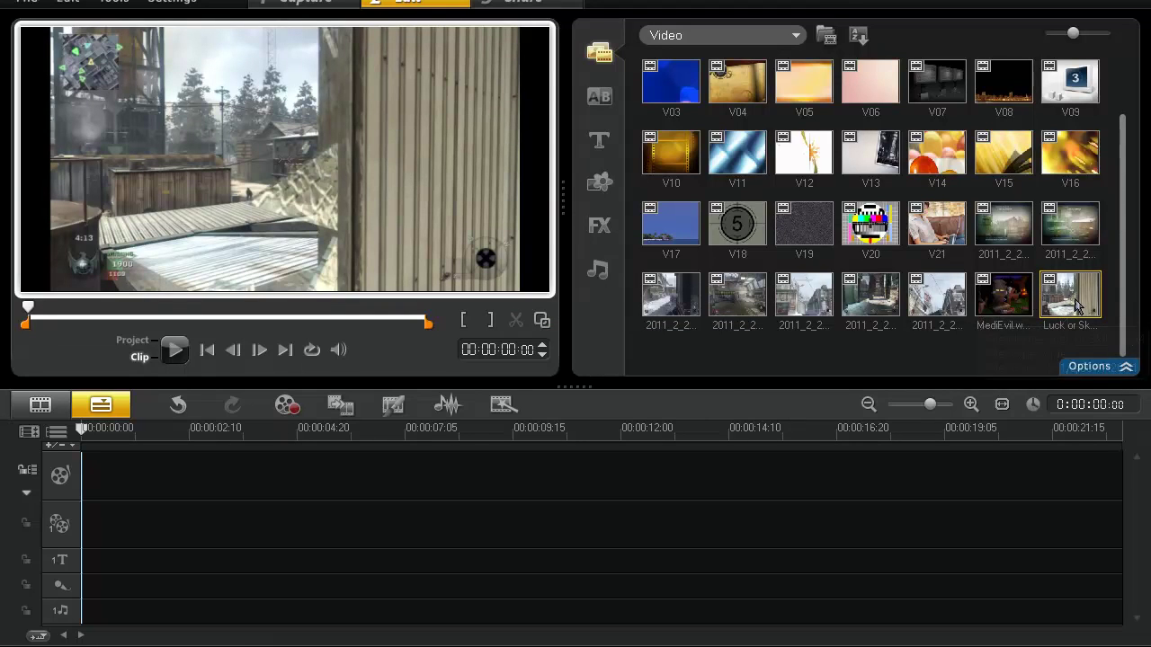
Remove the 'Luck or Skill' thumbnail and place 2011_2_27_16_48_59.wmv on the Video track.
key(Delete)
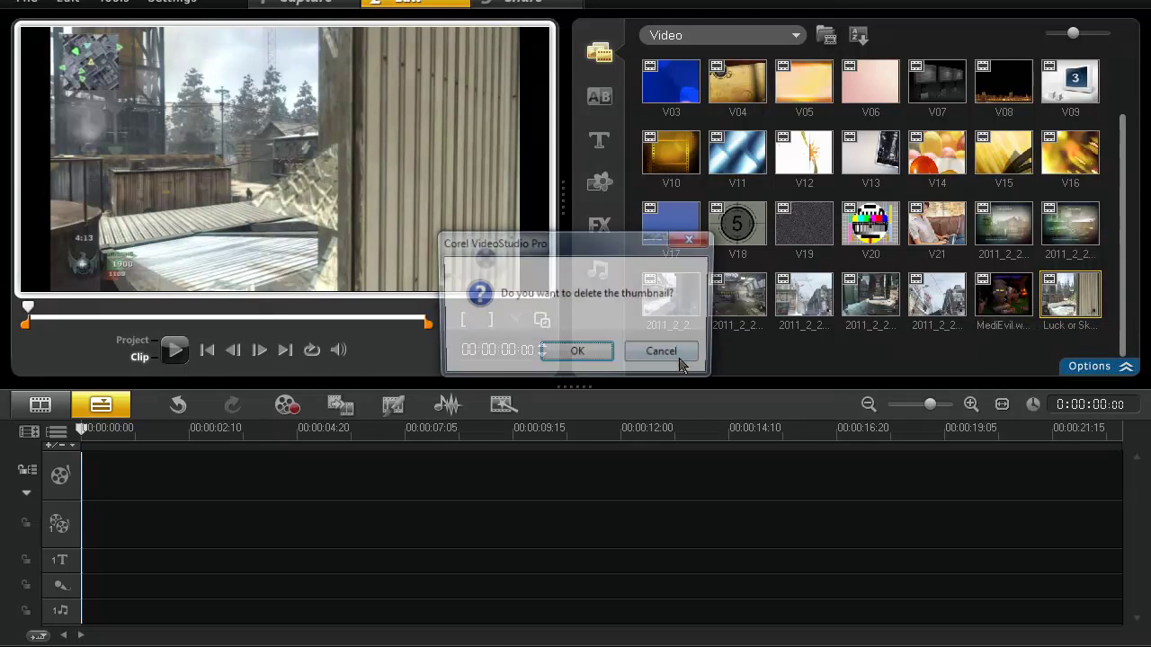
click(609, 358)
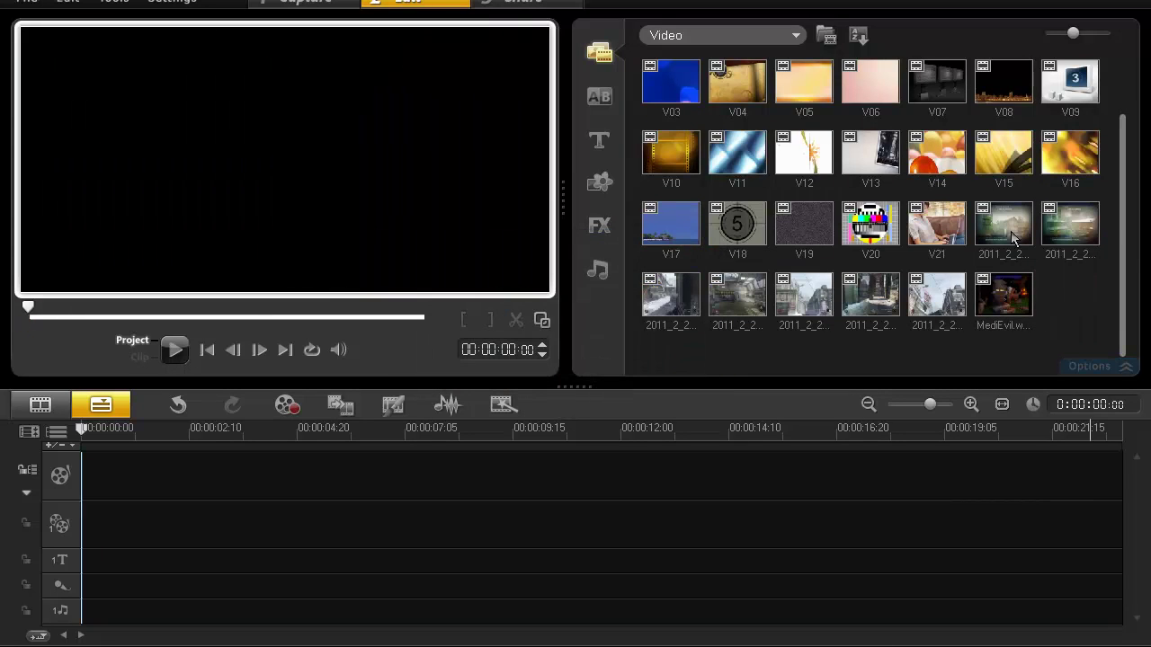
click(935, 299)
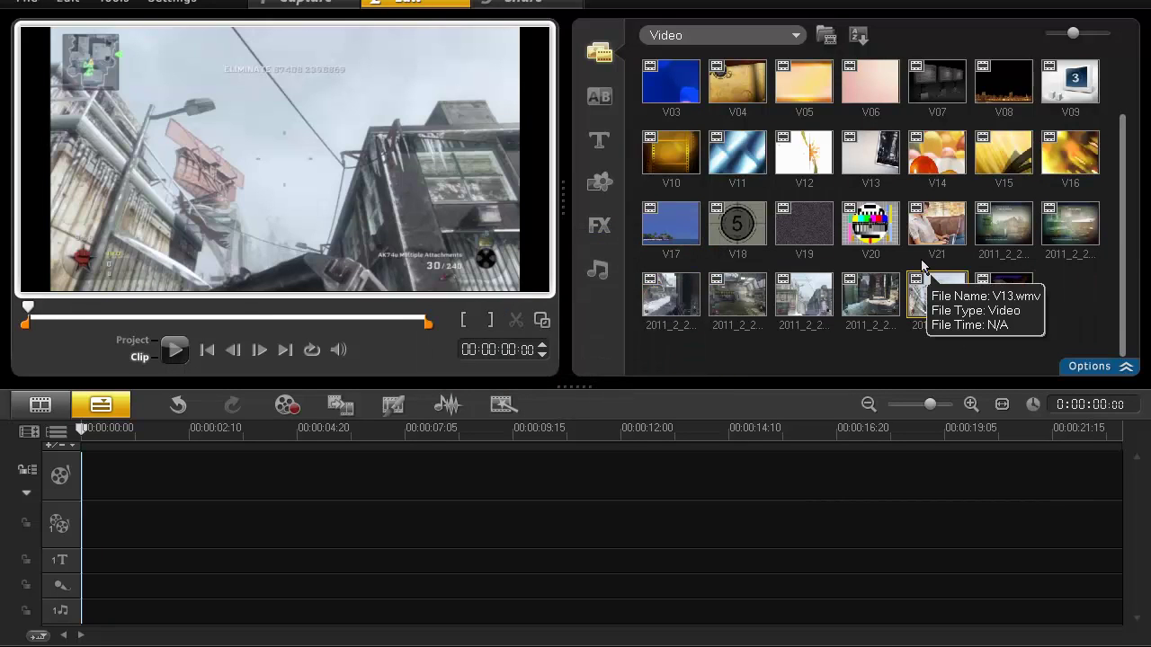
drag(939, 291, 318, 474)
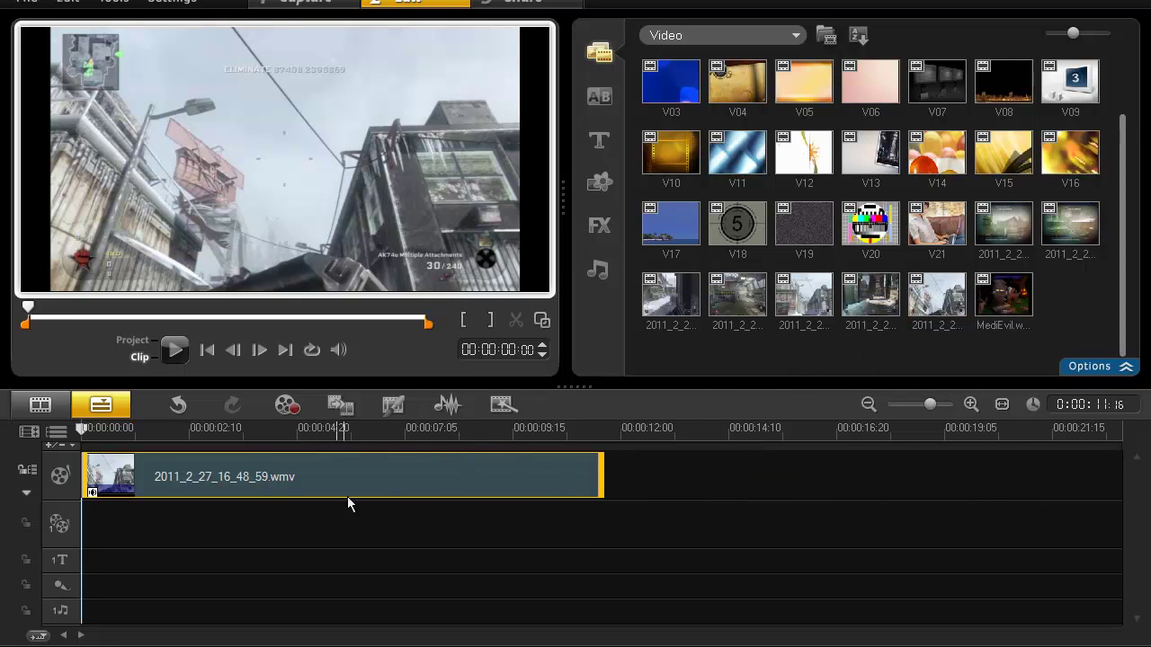
click(145, 351)
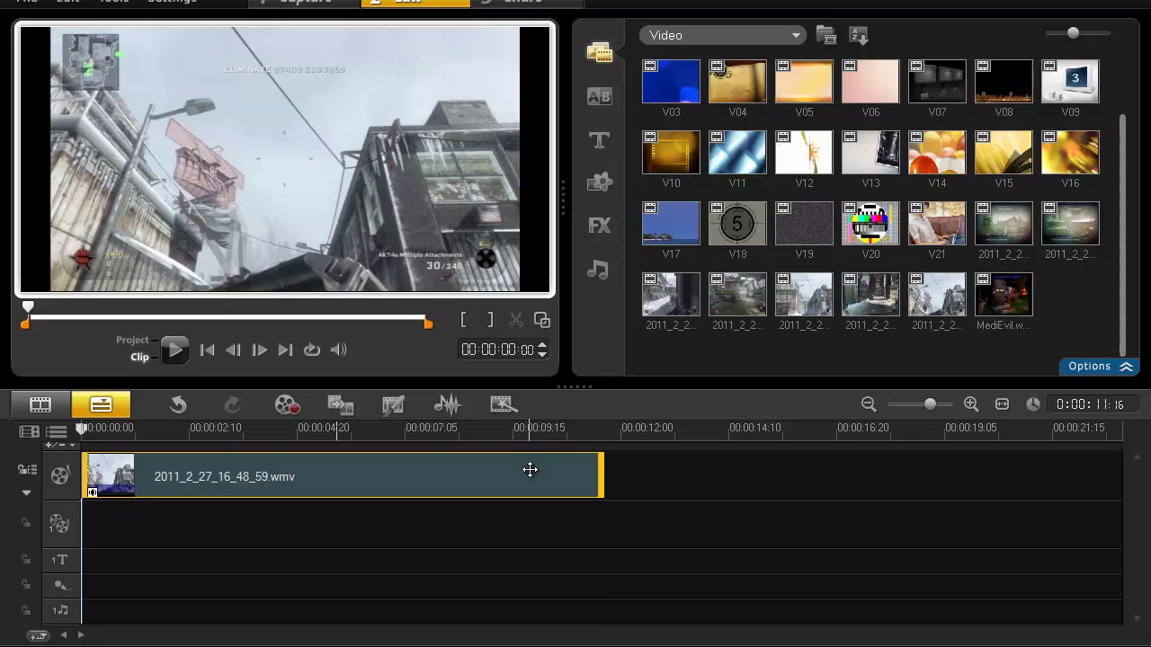
Mute the 2011_2_27_16_48_59.wmv clip's audio through its Video options panel.
click(132, 344)
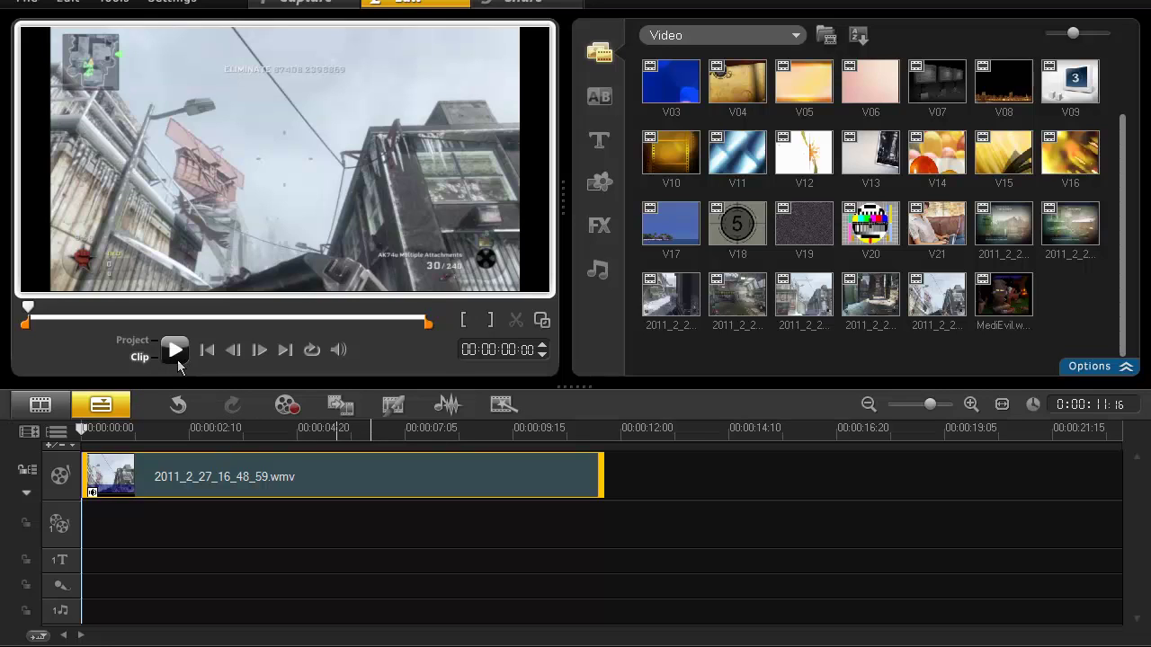
double_click(416, 465)
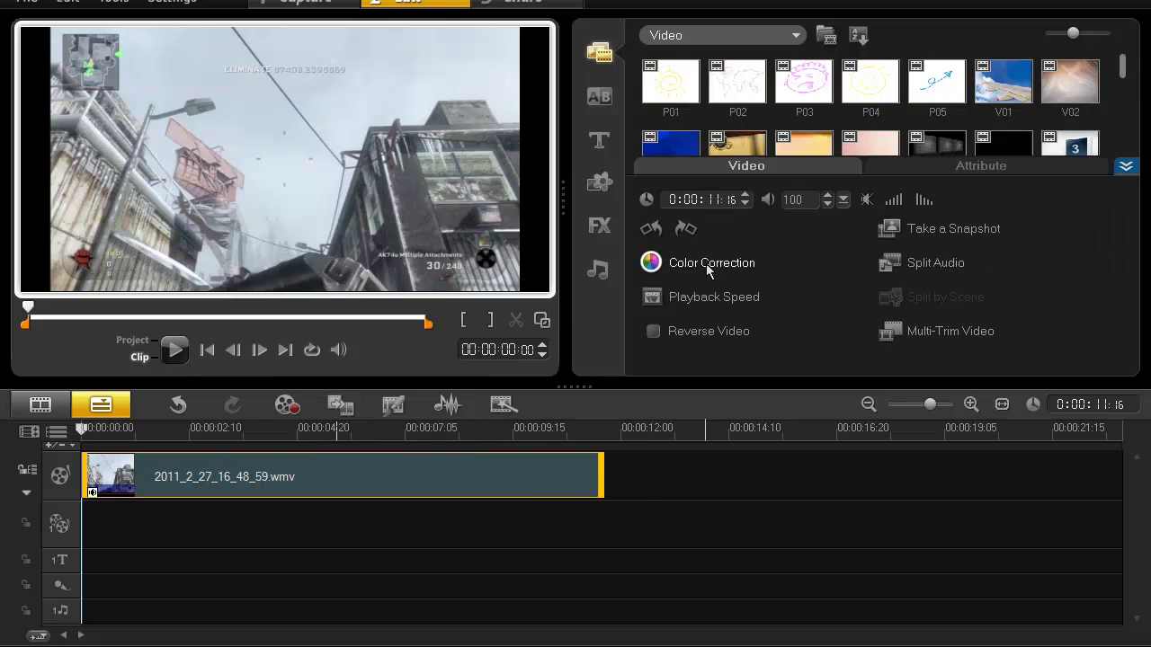
click(866, 199)
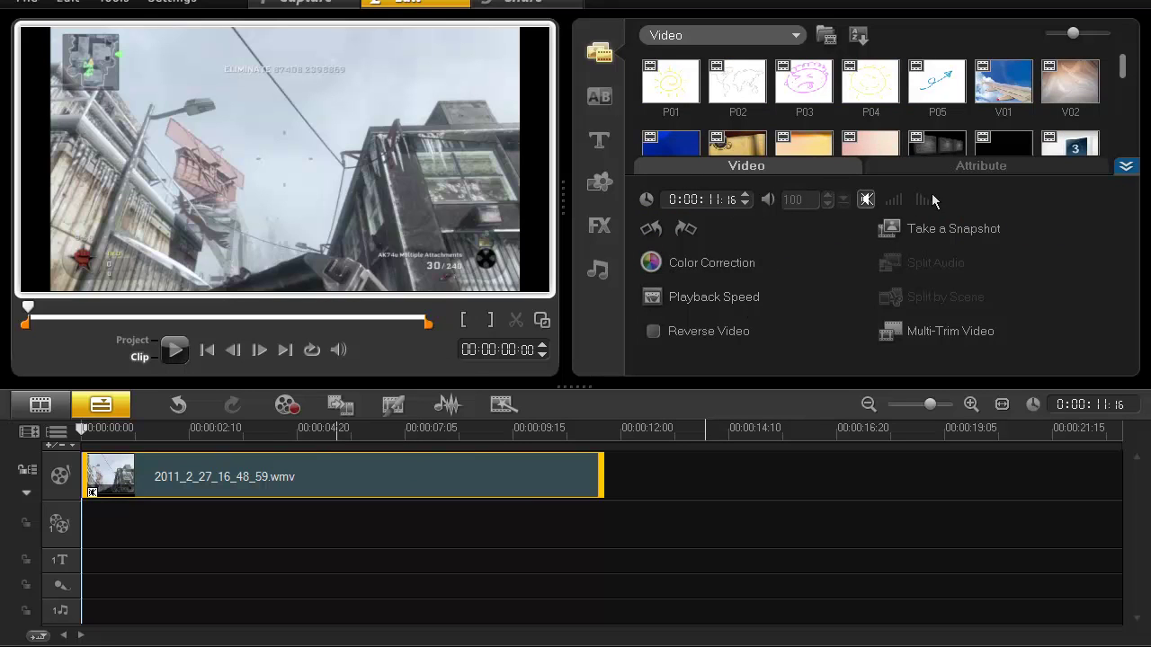
click(1125, 166)
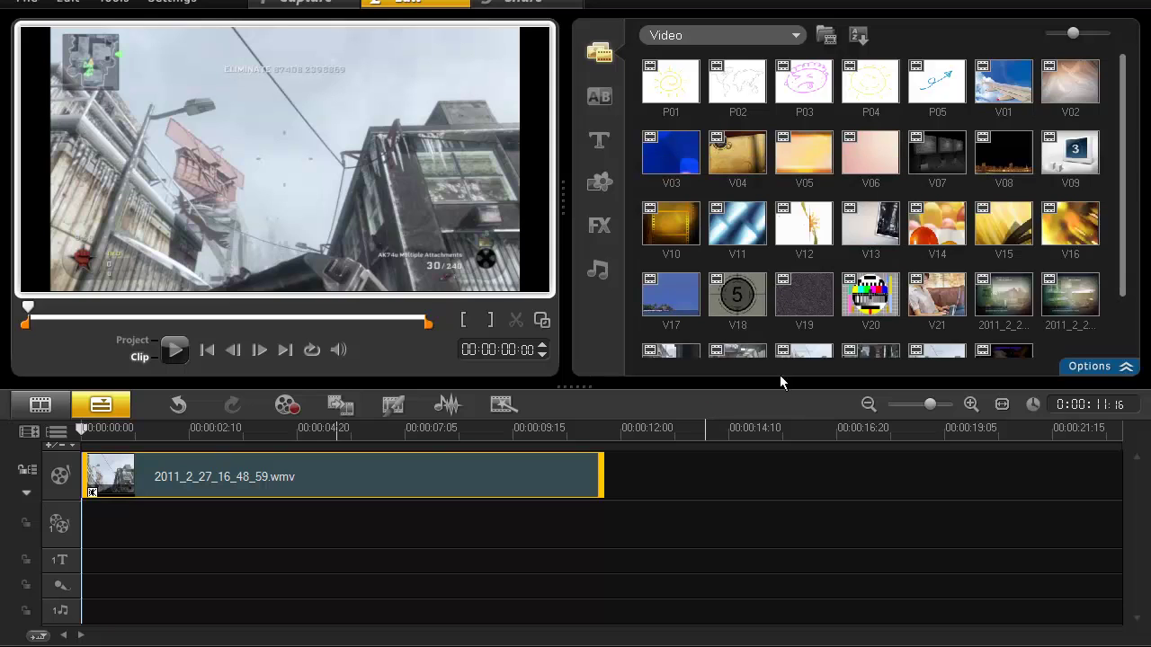
double_click(519, 477)
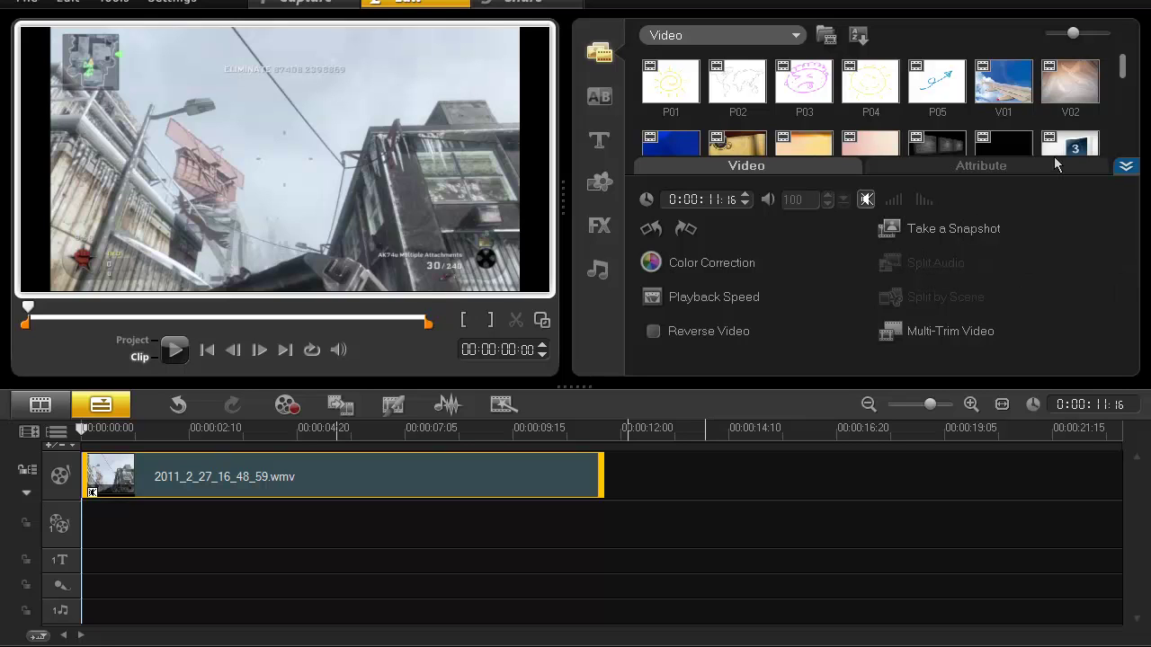
click(982, 171)
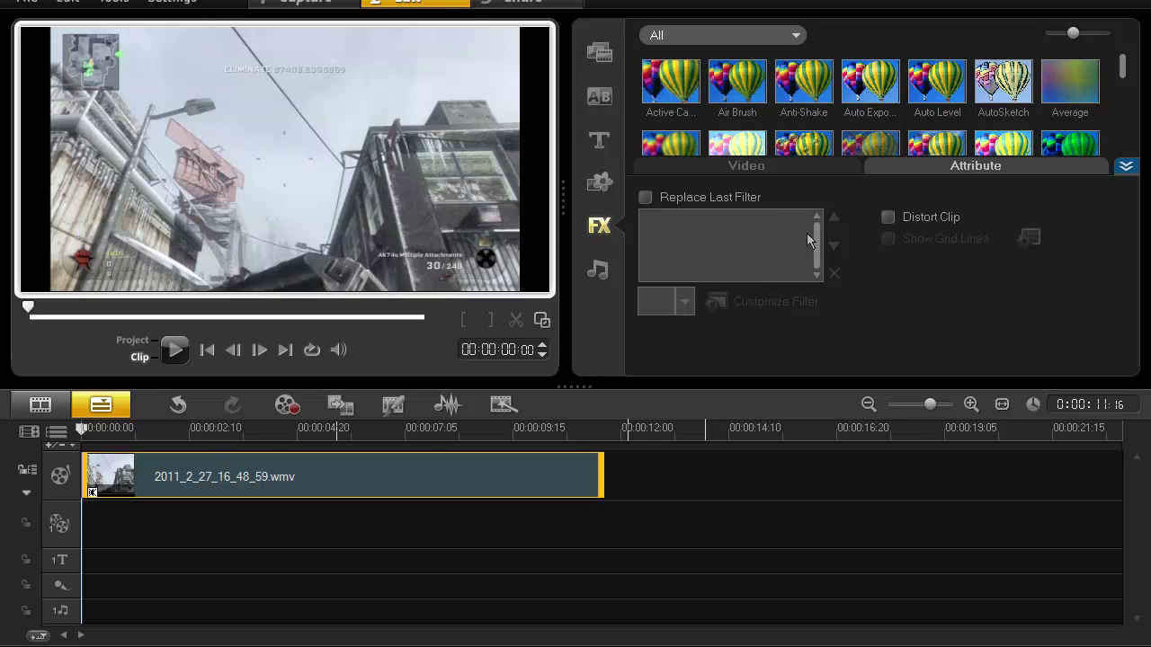
click(765, 173)
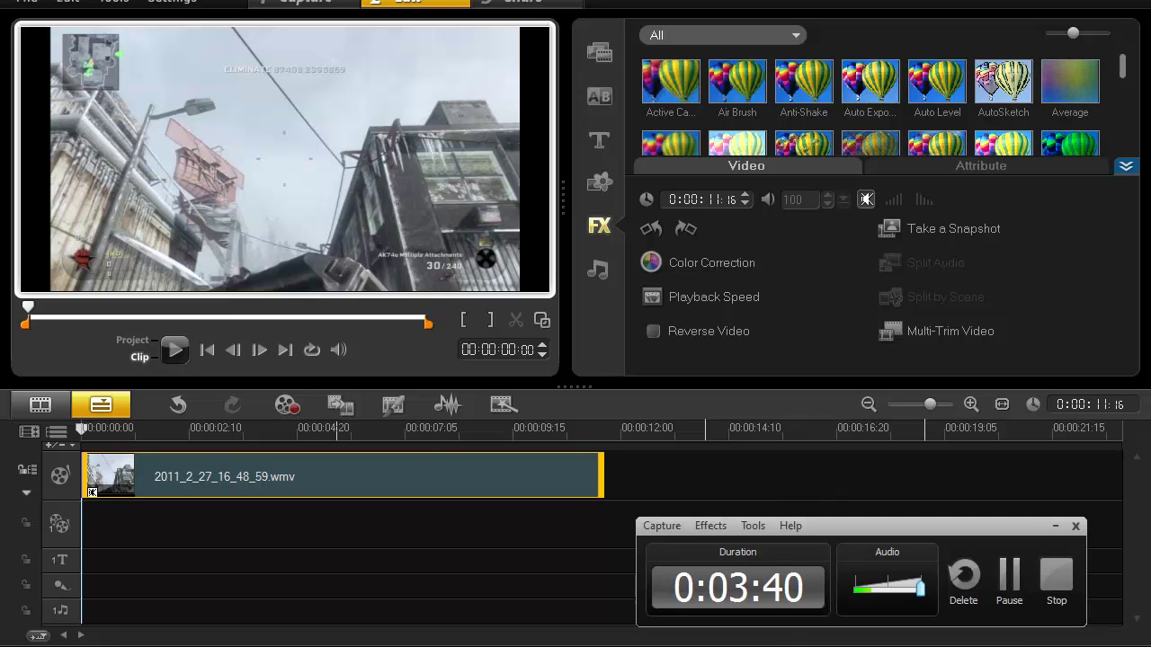
click(540, 530)
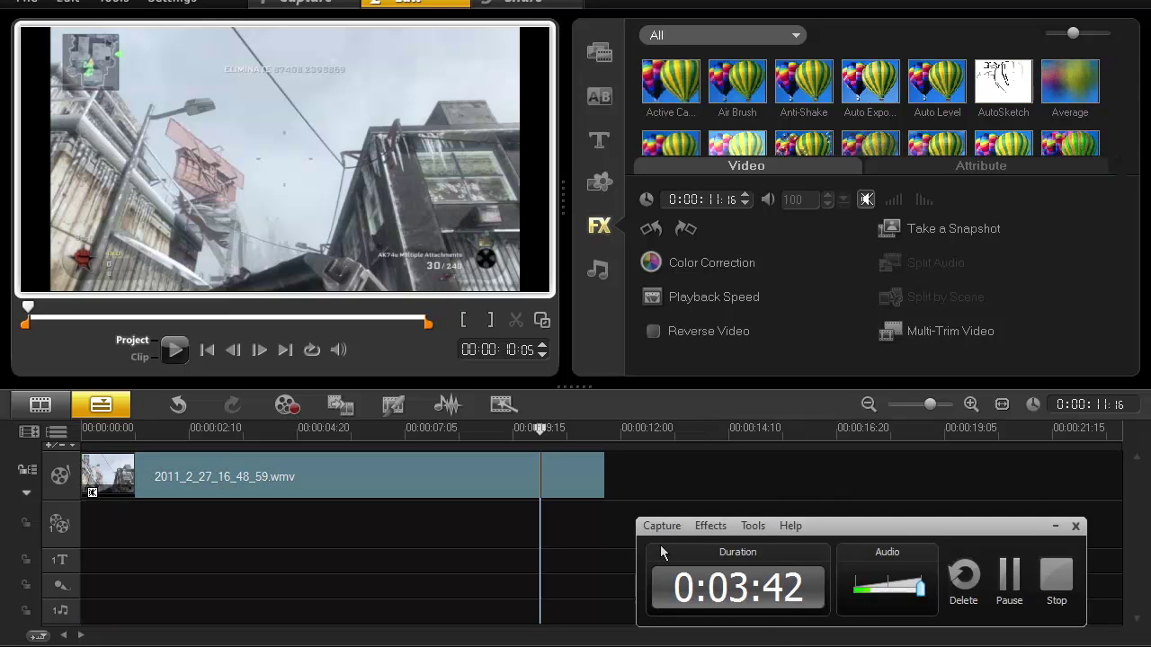
click(1055, 526)
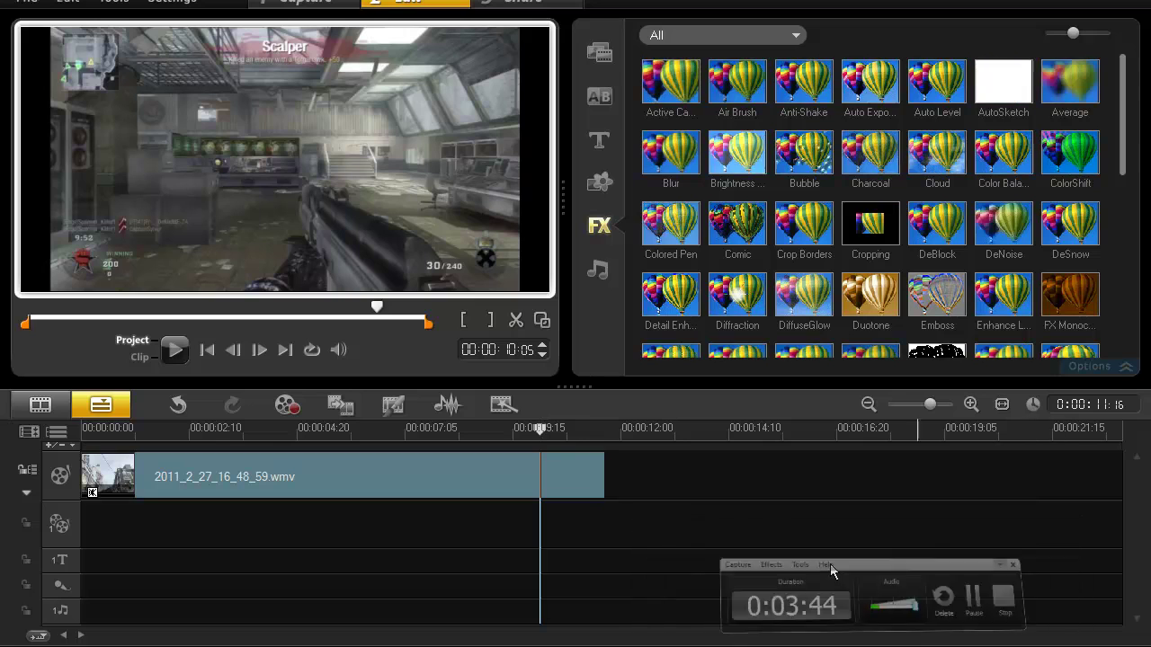
click(534, 441)
drag(145, 419, 82, 422)
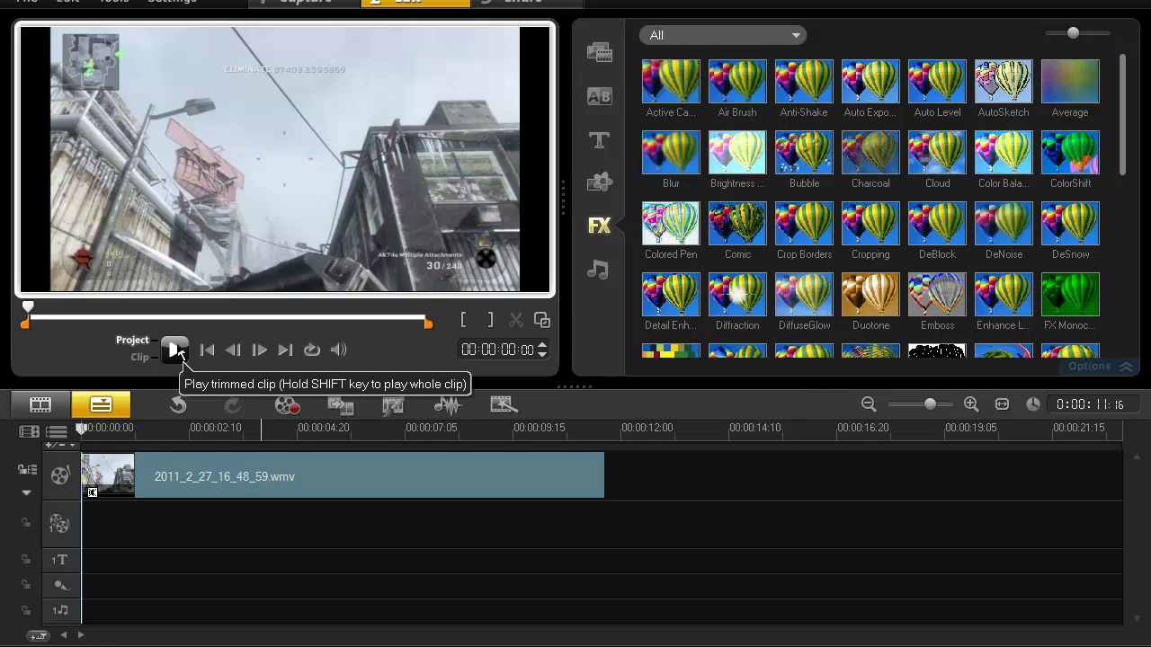
click(261, 477)
click(766, 172)
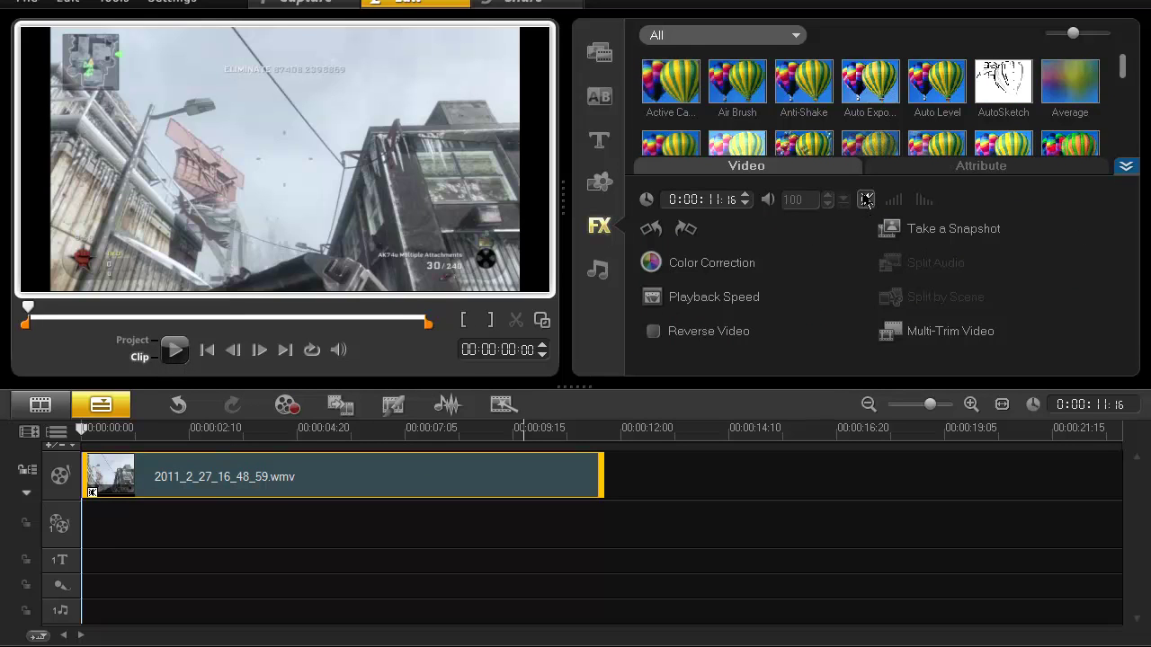
Collapse the clip options to show the FX filters and play the clip to its end.
click(1123, 168)
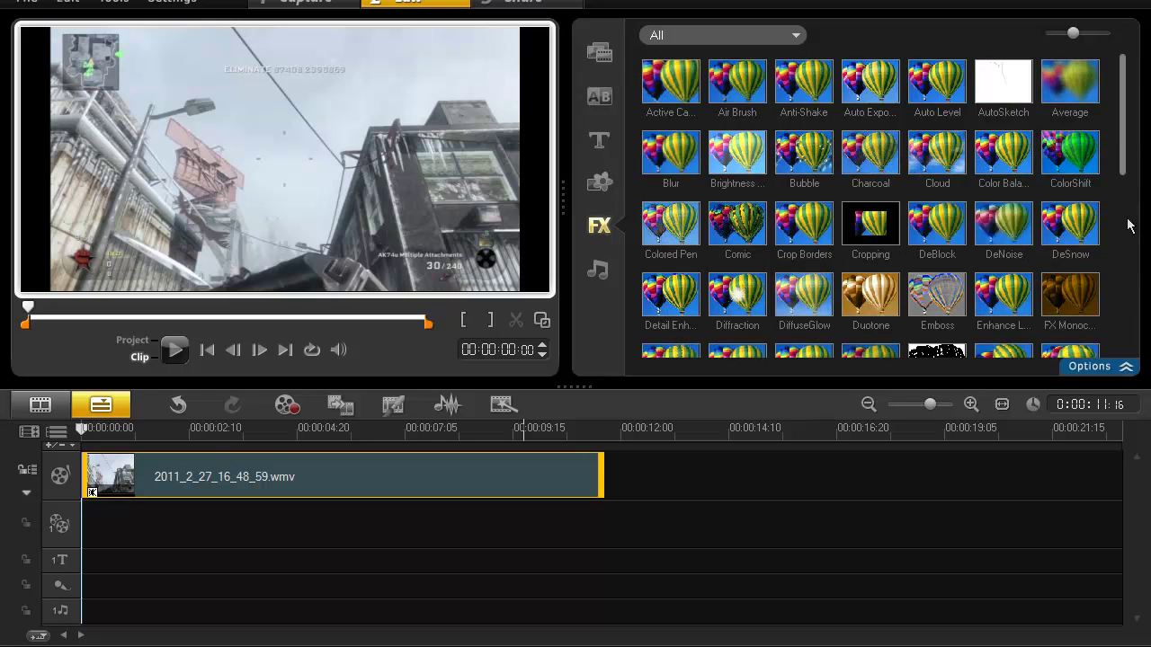
click(174, 353)
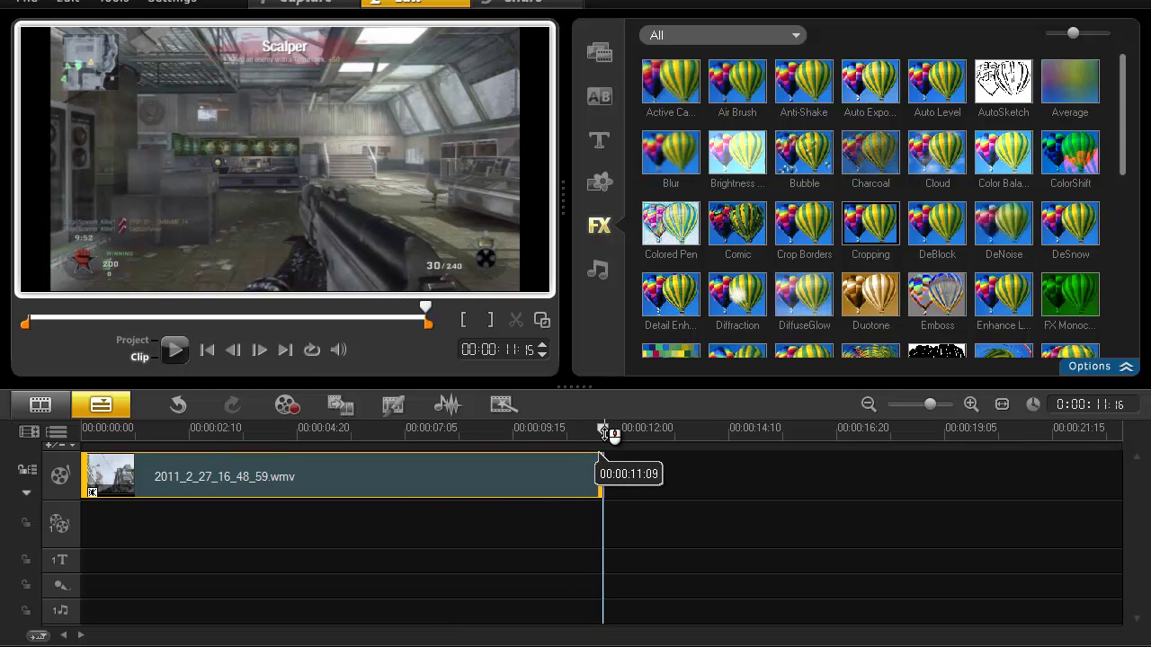
Replay the clip from the start and scrub the playhead to about 00:00:03:07.
drag(601, 430, 81, 431)
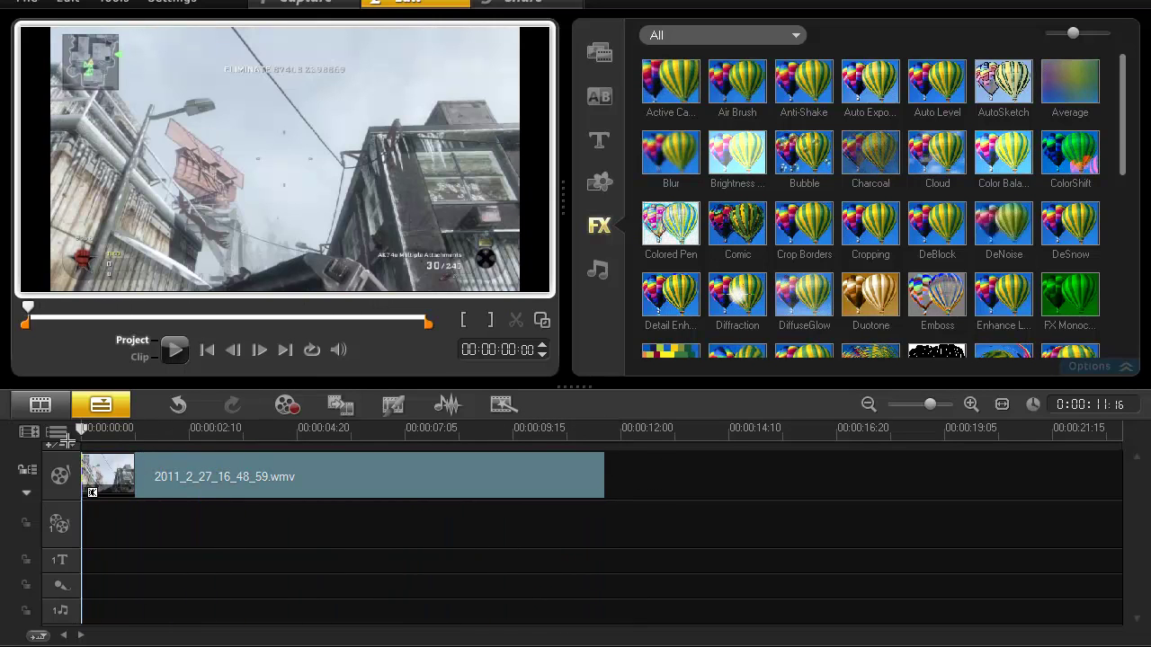
click(175, 353)
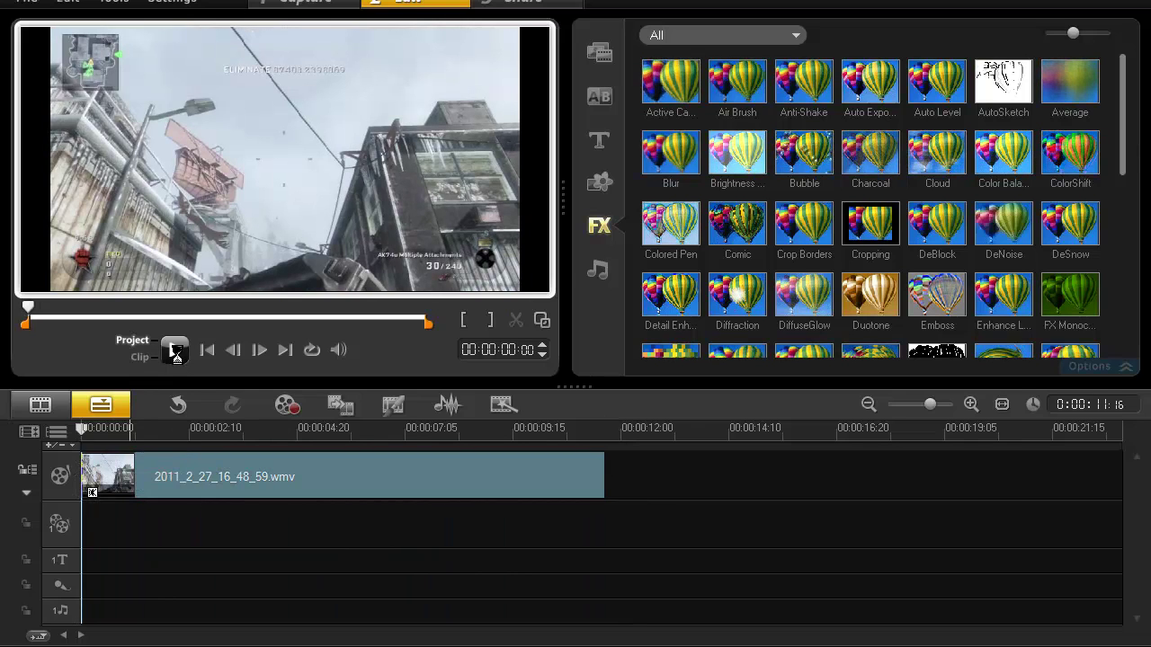
click(175, 351)
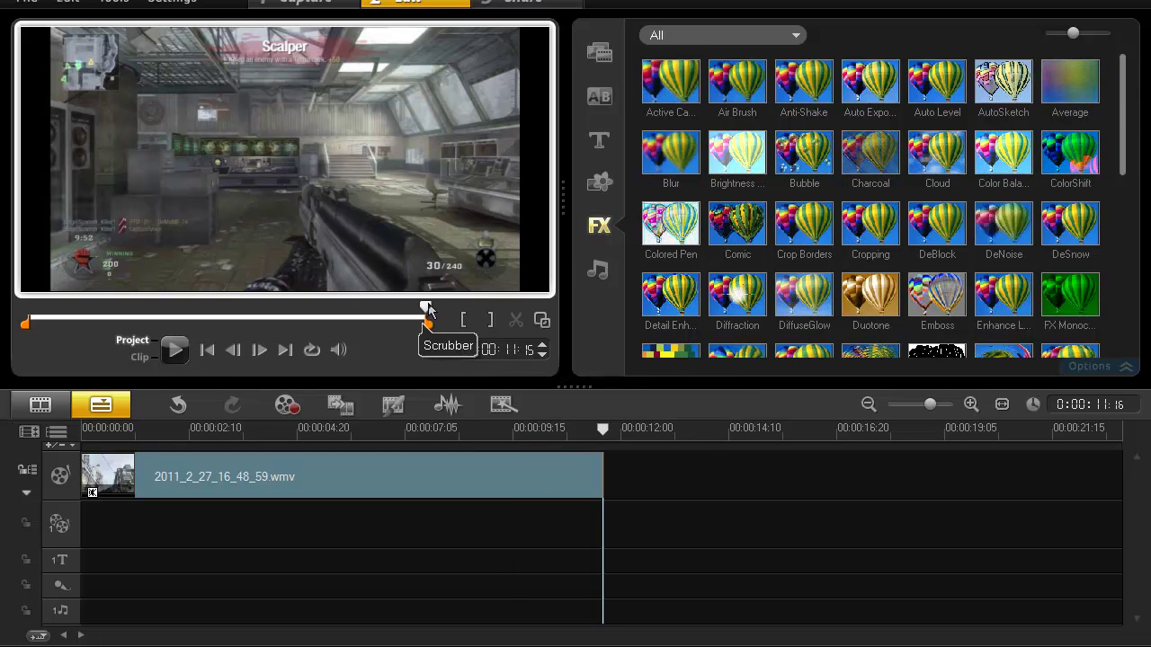
drag(425, 307, 141, 310)
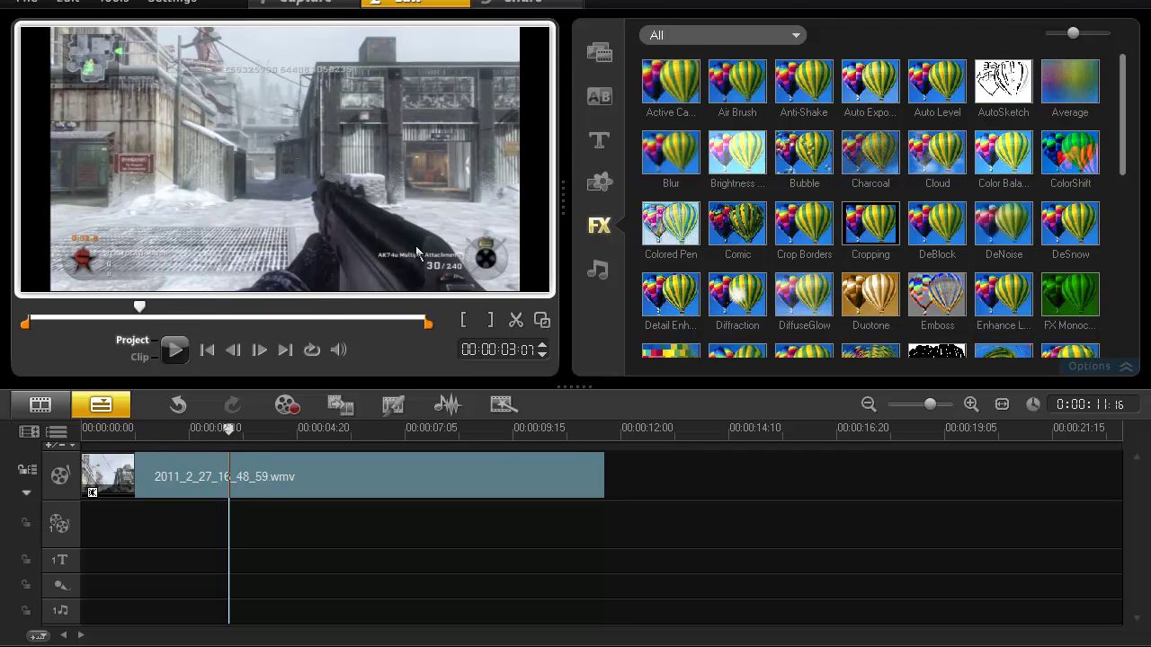
Split the clip at 00:00:03:05 and select the opening piece.
click(542, 356)
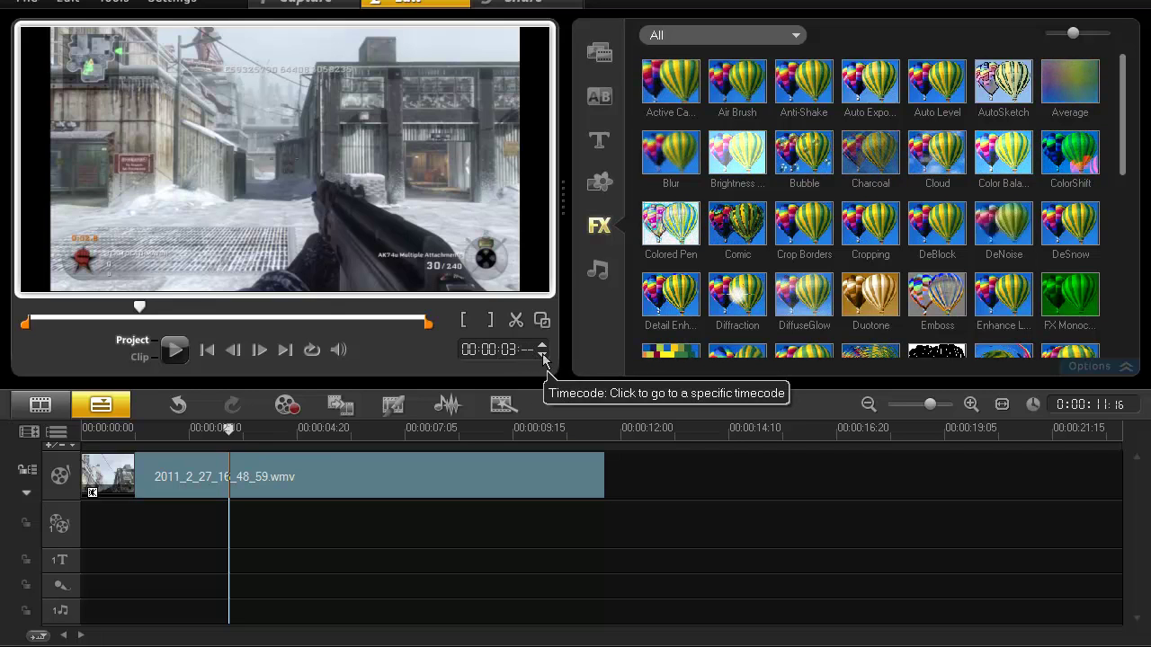
click(542, 356)
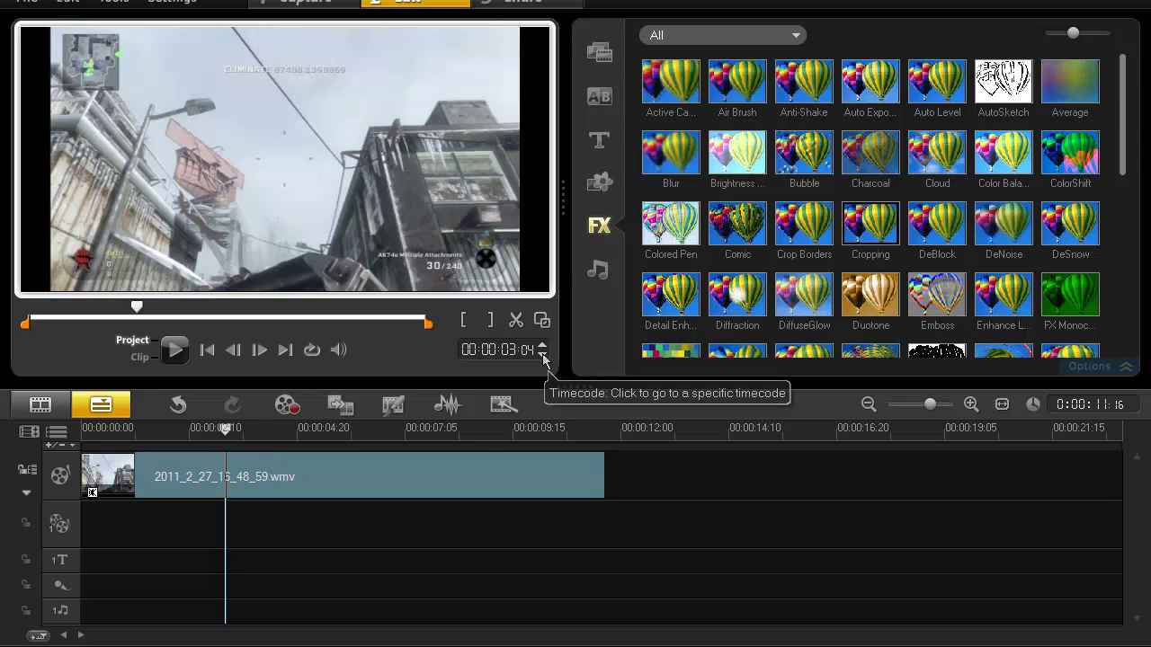
click(543, 346)
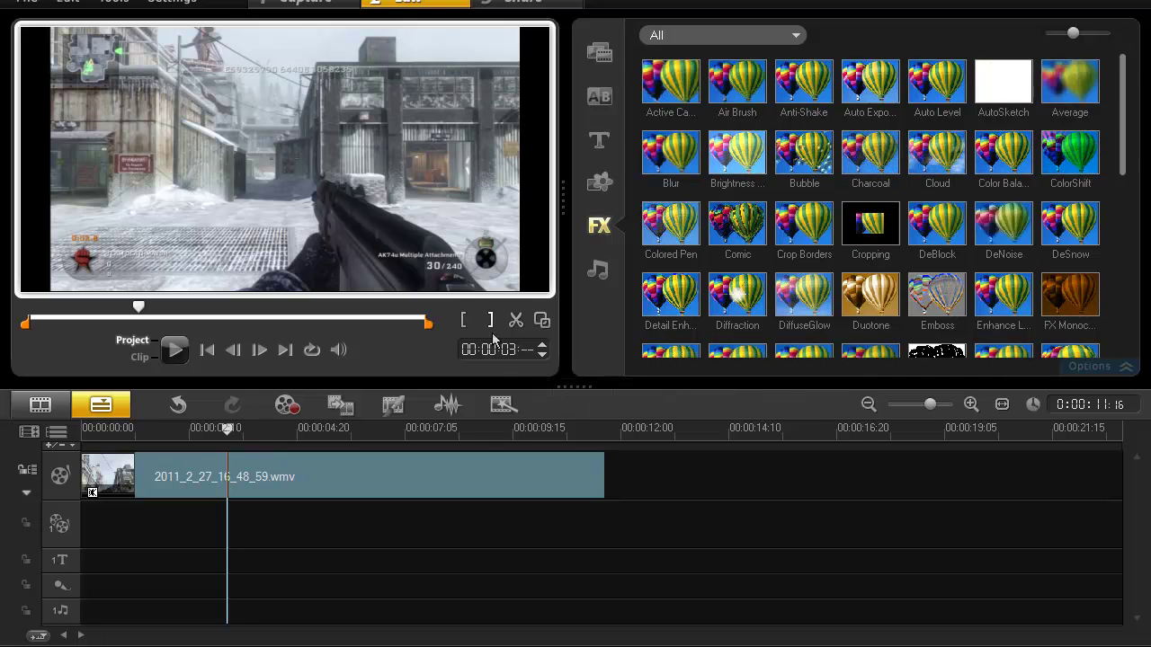
click(543, 355)
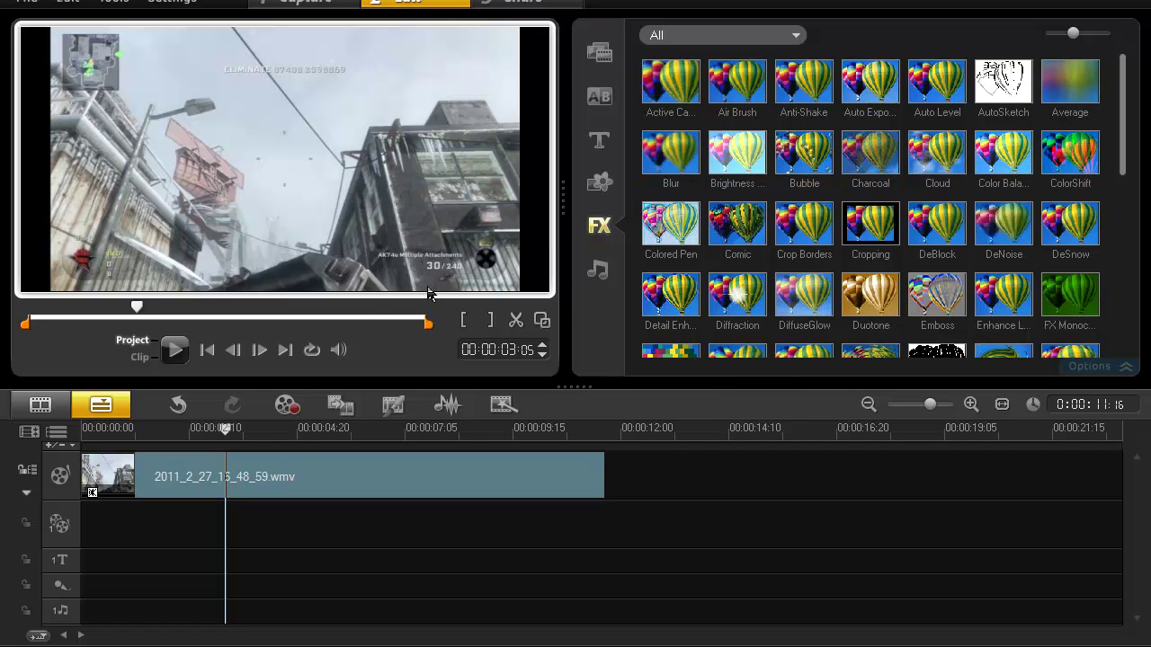
click(518, 325)
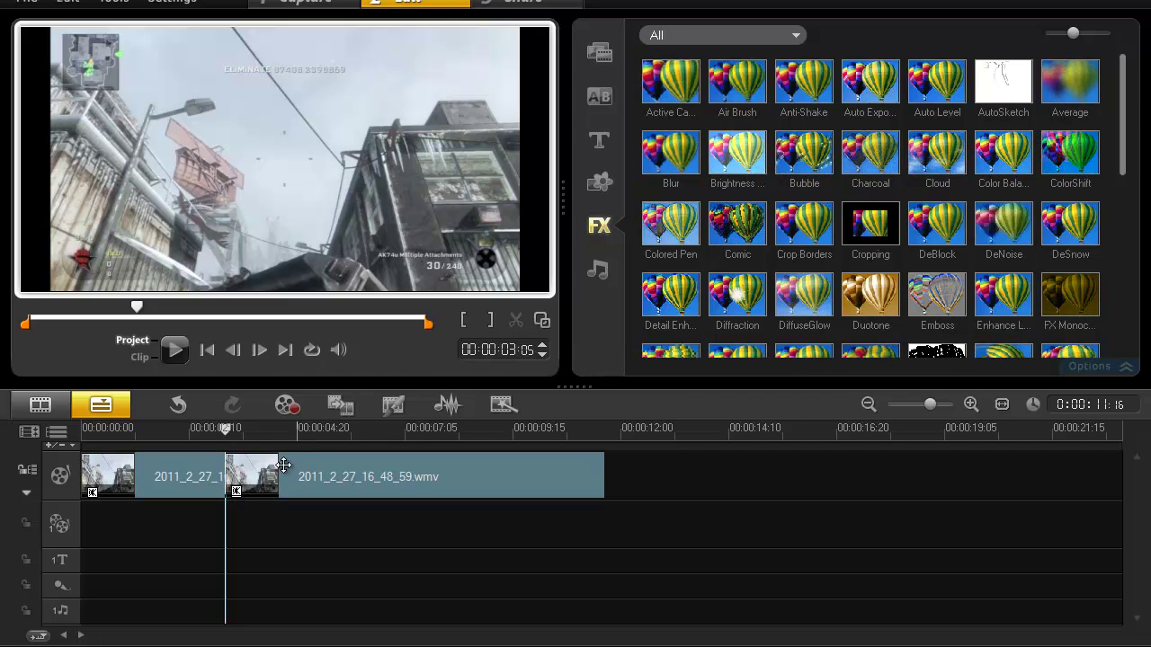
click(155, 474)
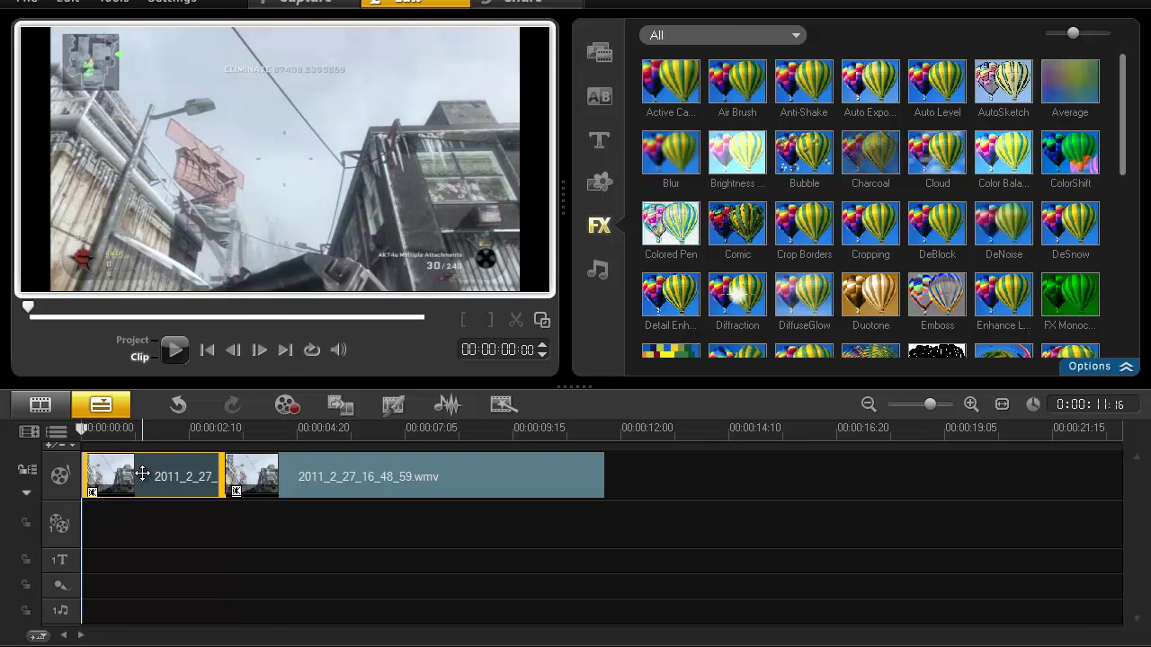
Delete the opening piece and bring the playhead to roughly 6 seconds.
key(Delete)
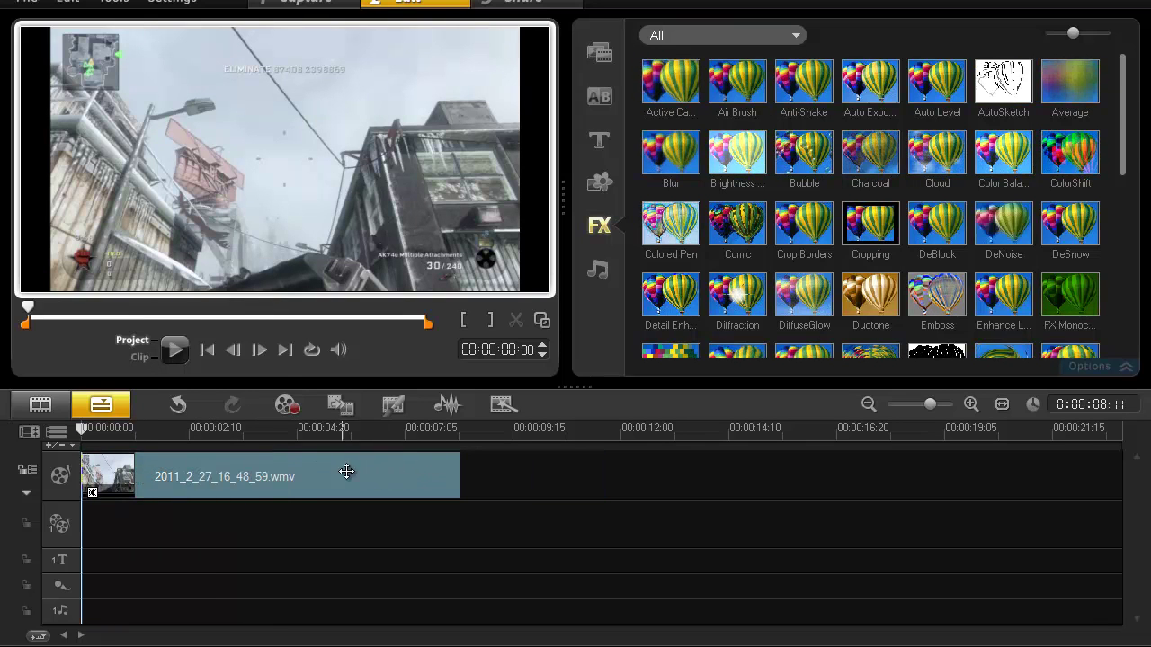
drag(169, 426, 394, 436)
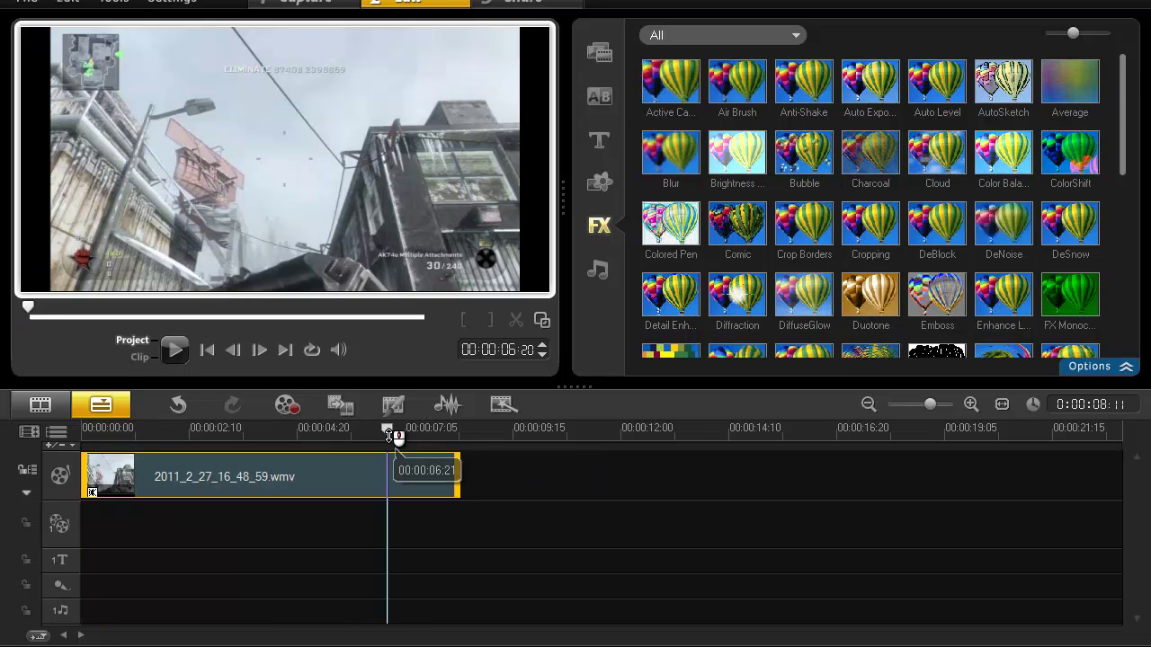
click(175, 351)
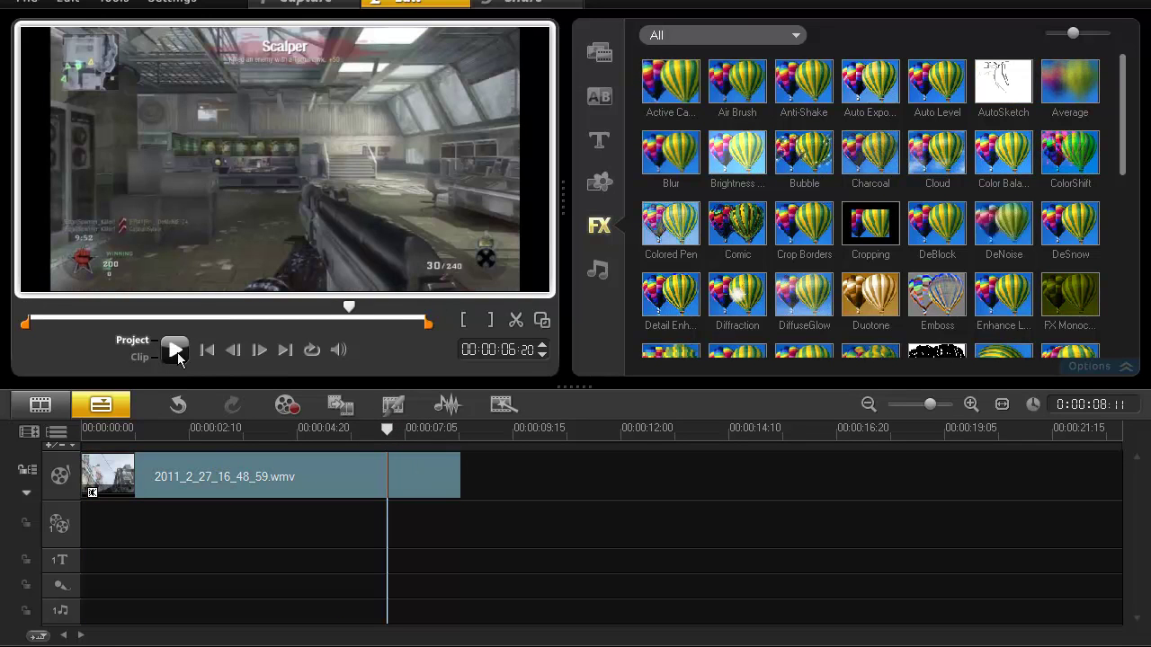
click(543, 354)
click(544, 354)
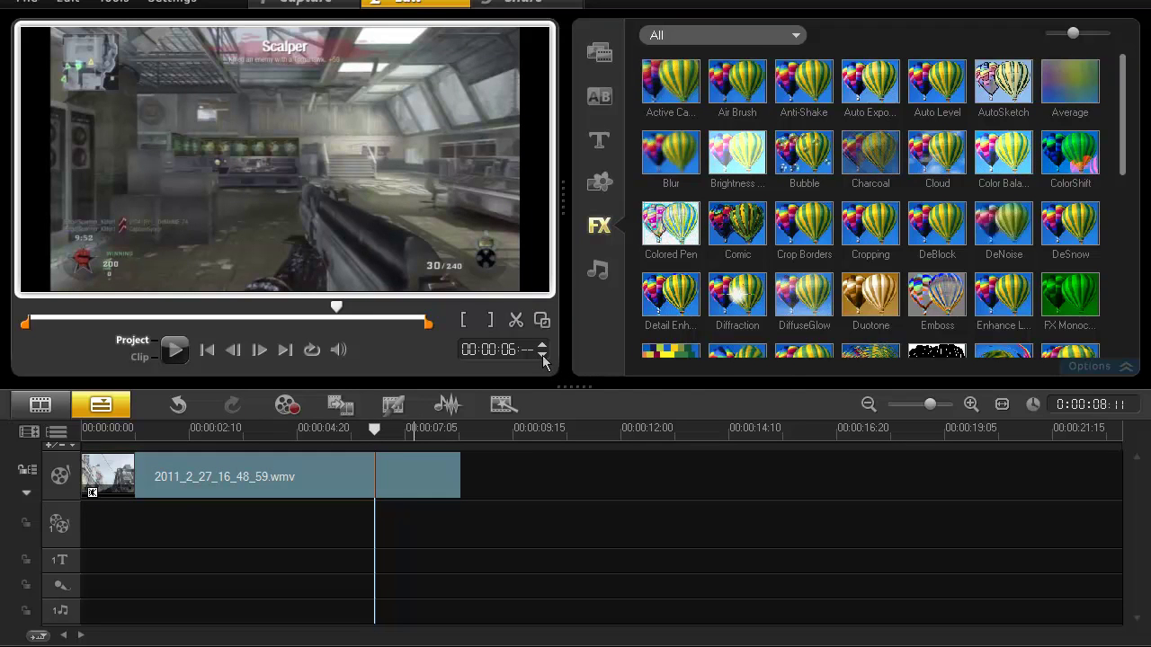
click(544, 355)
Split the clip at 00:00:06:20 and select the leftover end piece.
click(543, 348)
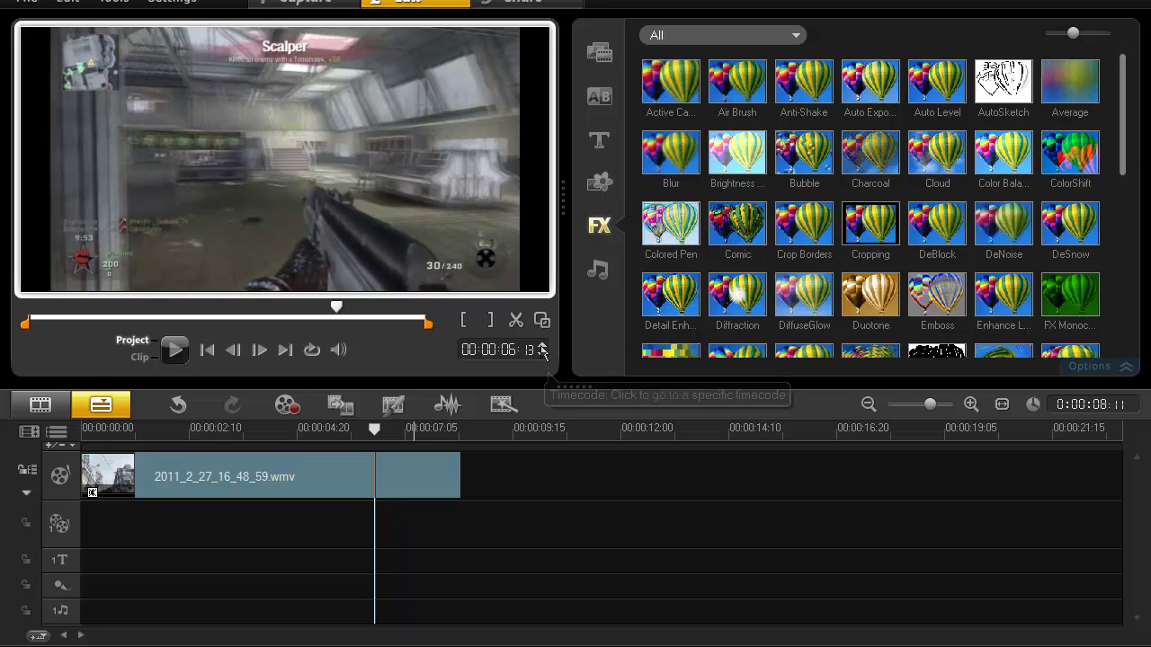
click(543, 348)
click(543, 348)
click(543, 348)
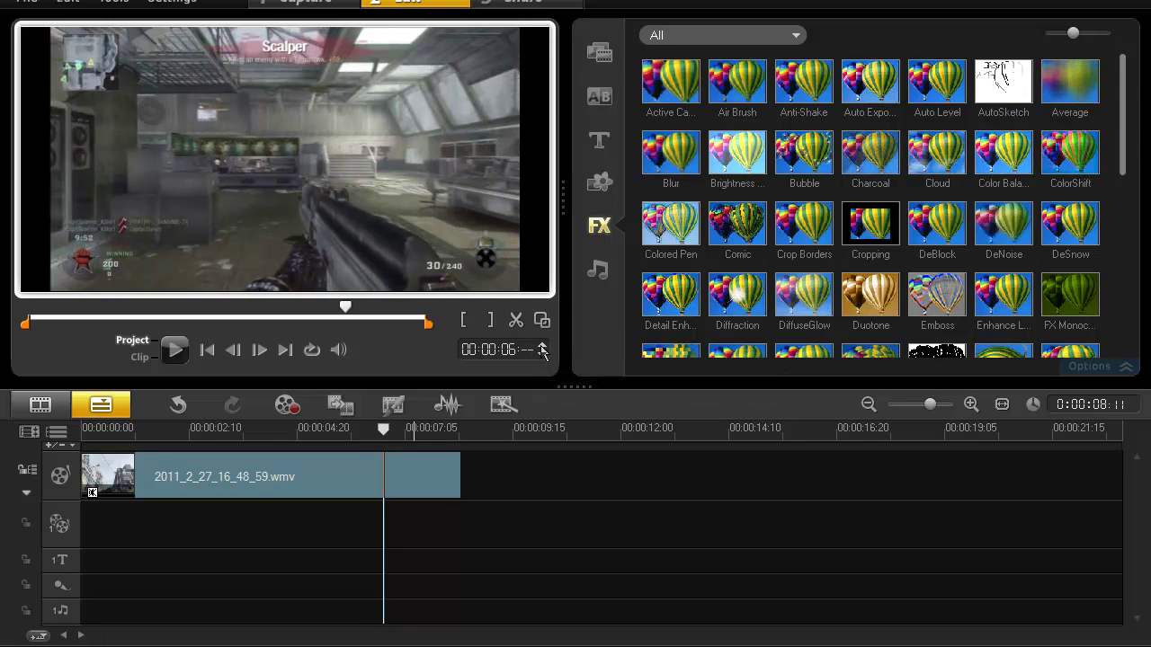
click(543, 348)
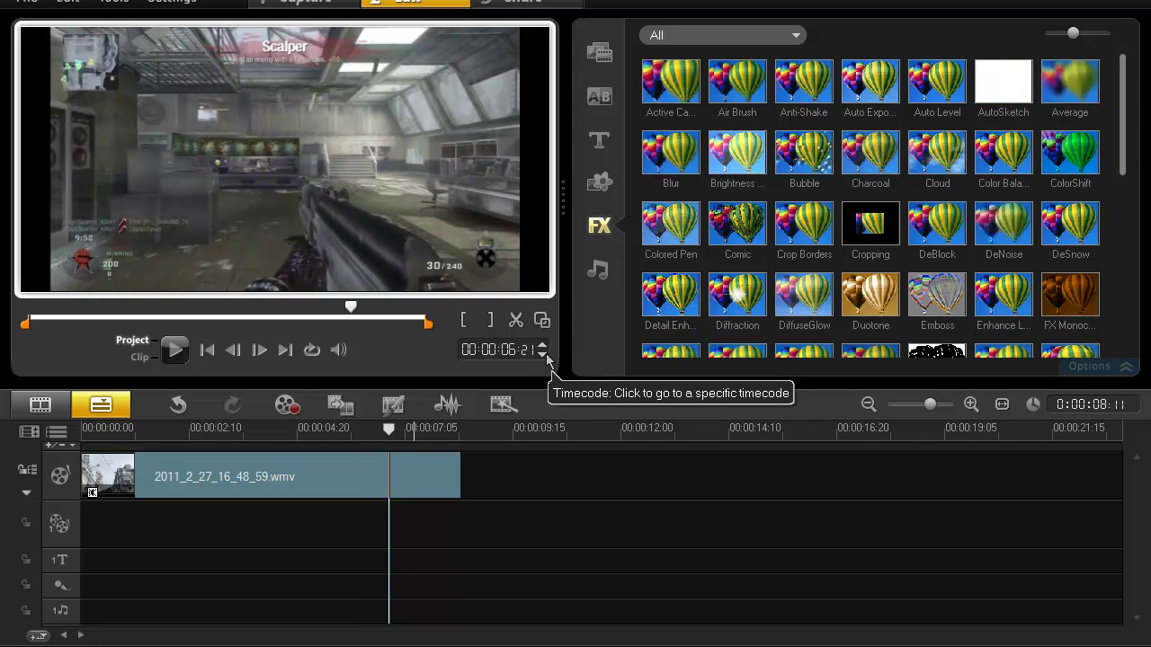
click(543, 355)
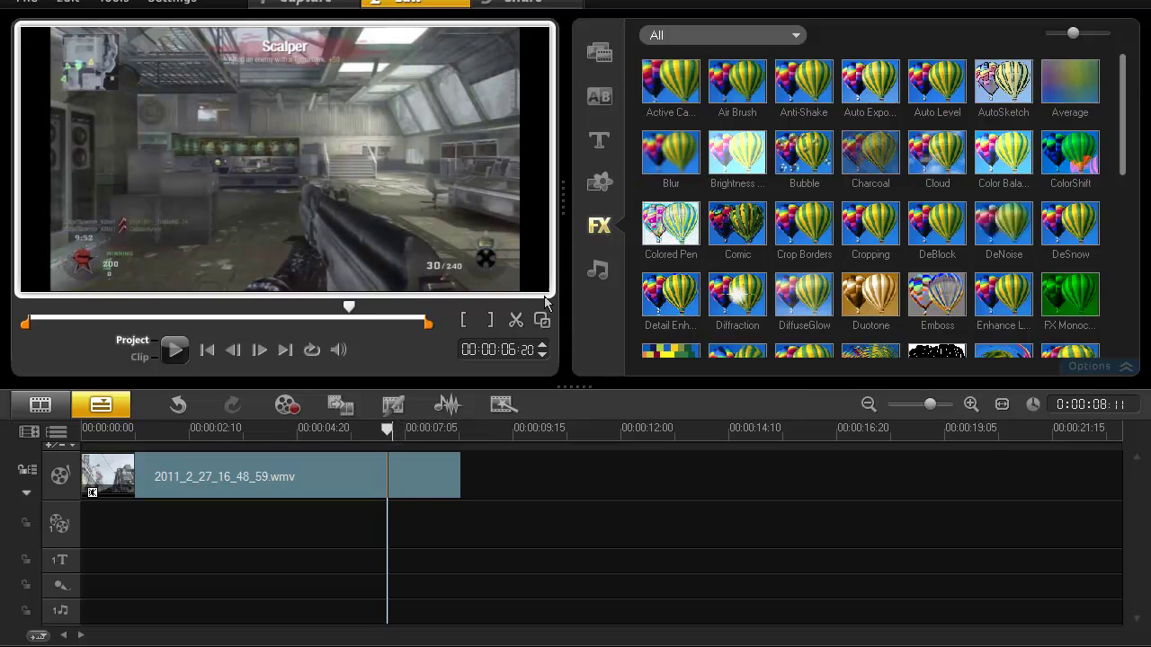
click(516, 320)
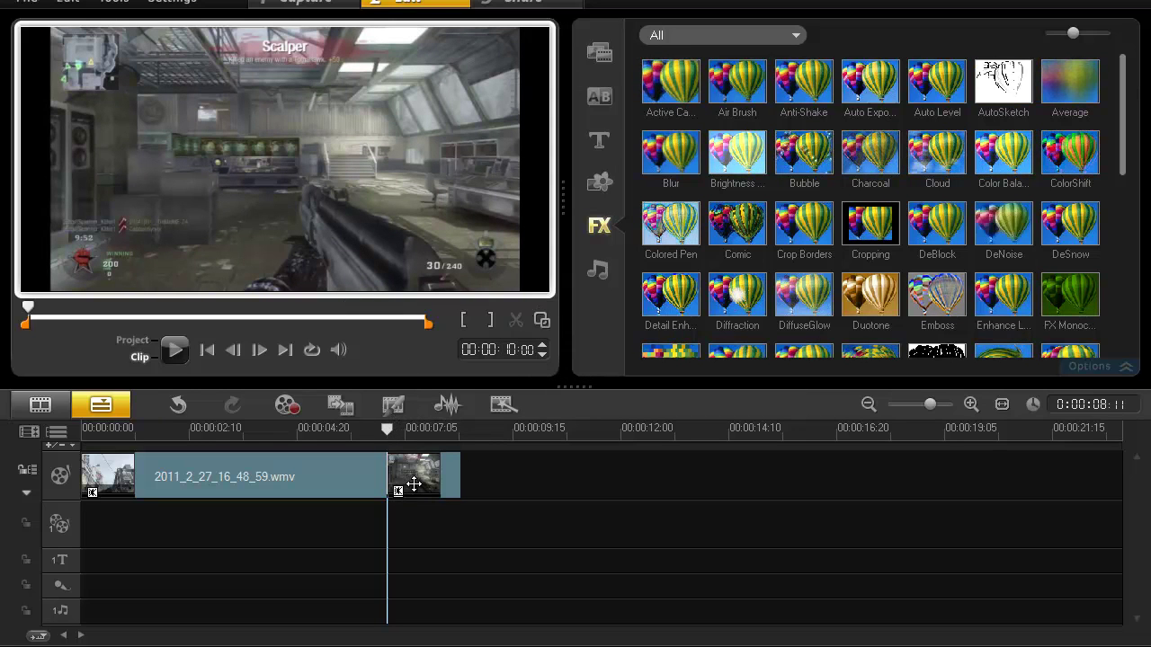
click(412, 484)
key(Delete)
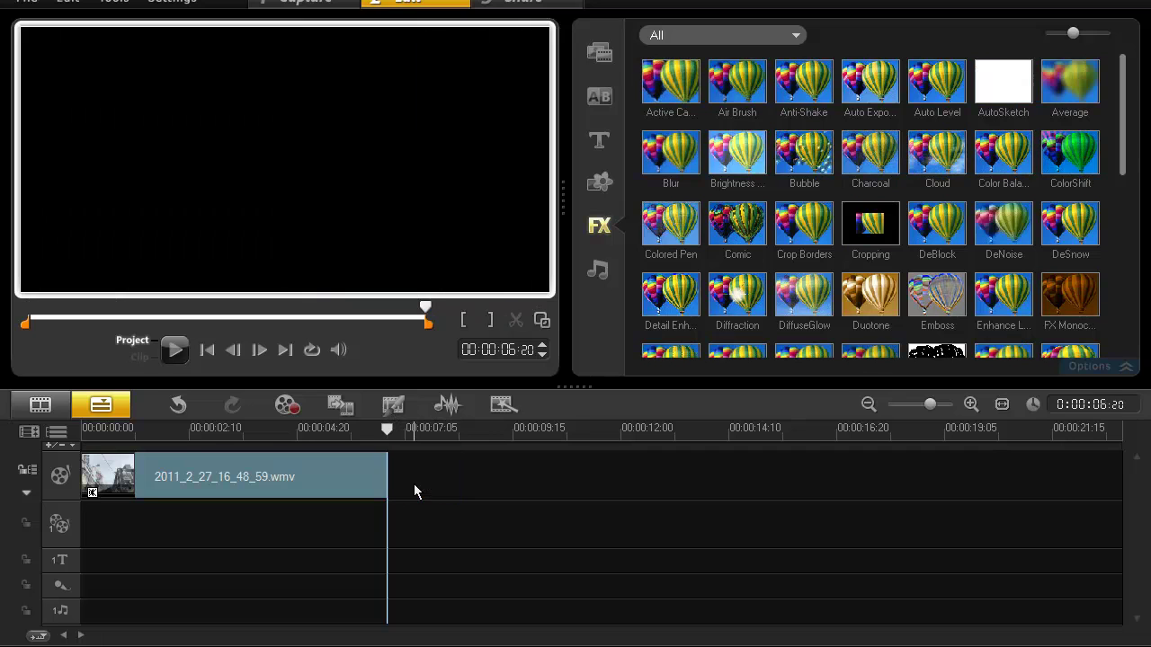
click(193, 473)
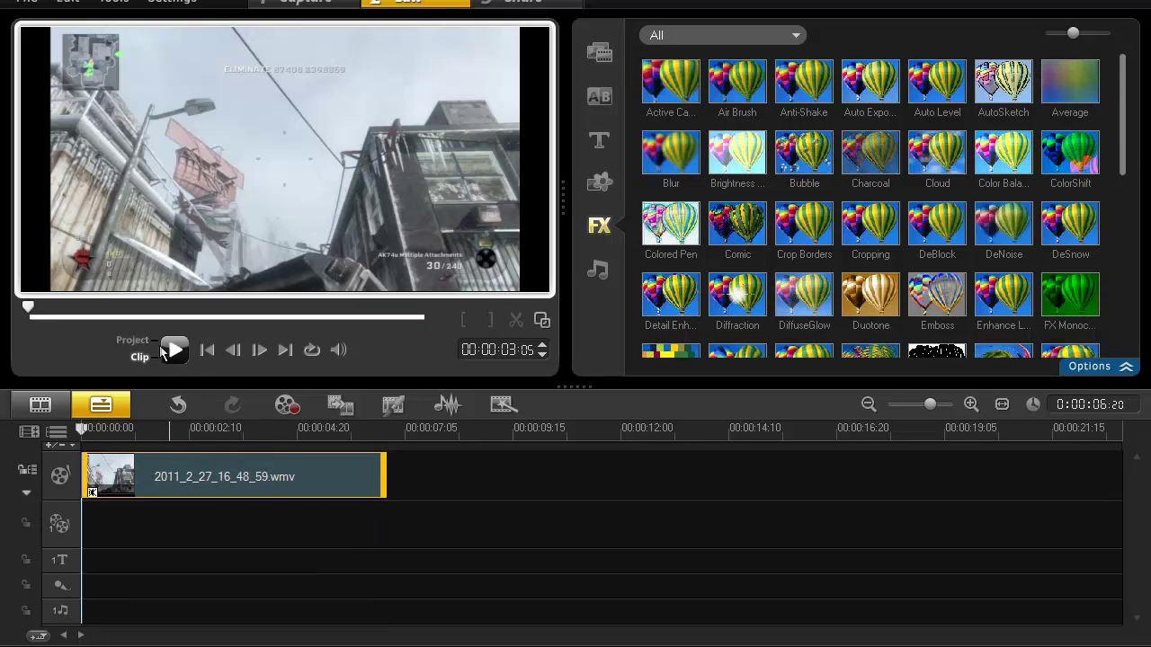
click(162, 352)
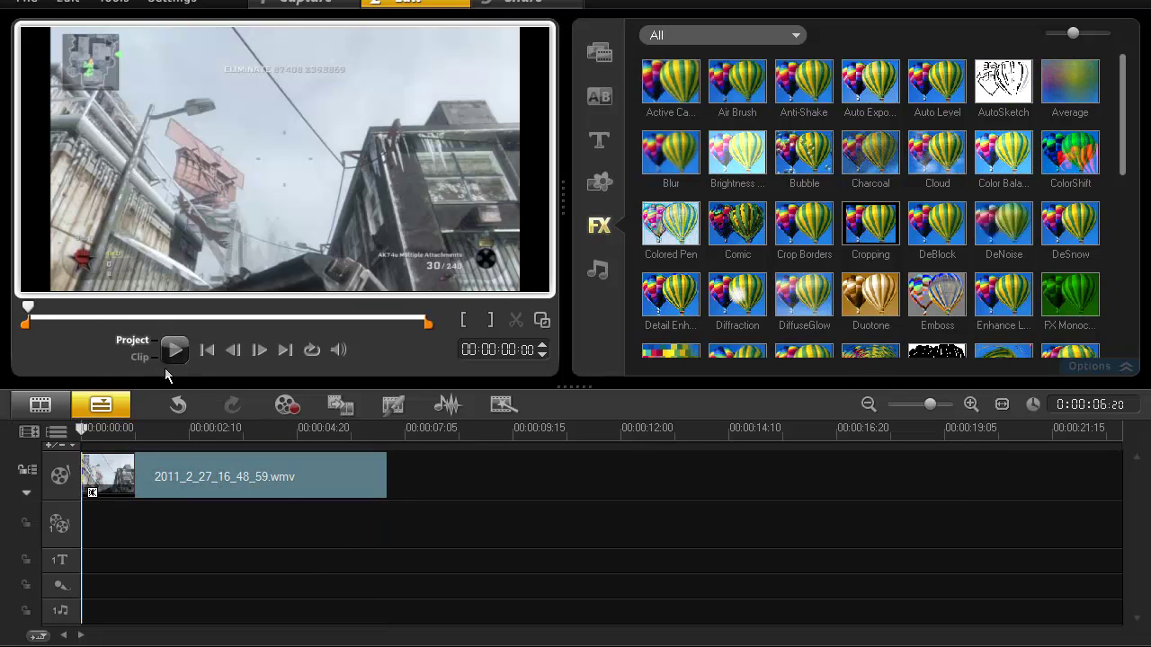